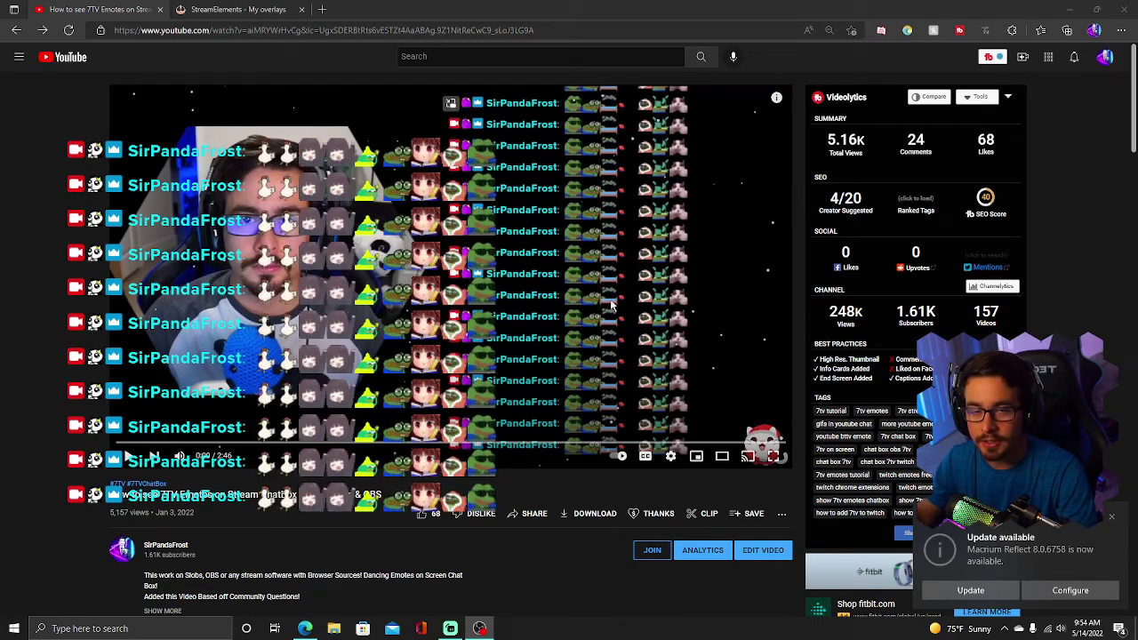
# Dismiss the update notification and open the Chat Box overlay for editing from the StreamElements My Overlays page
pyautogui.click(1112, 517)
pyautogui.click(235, 9)
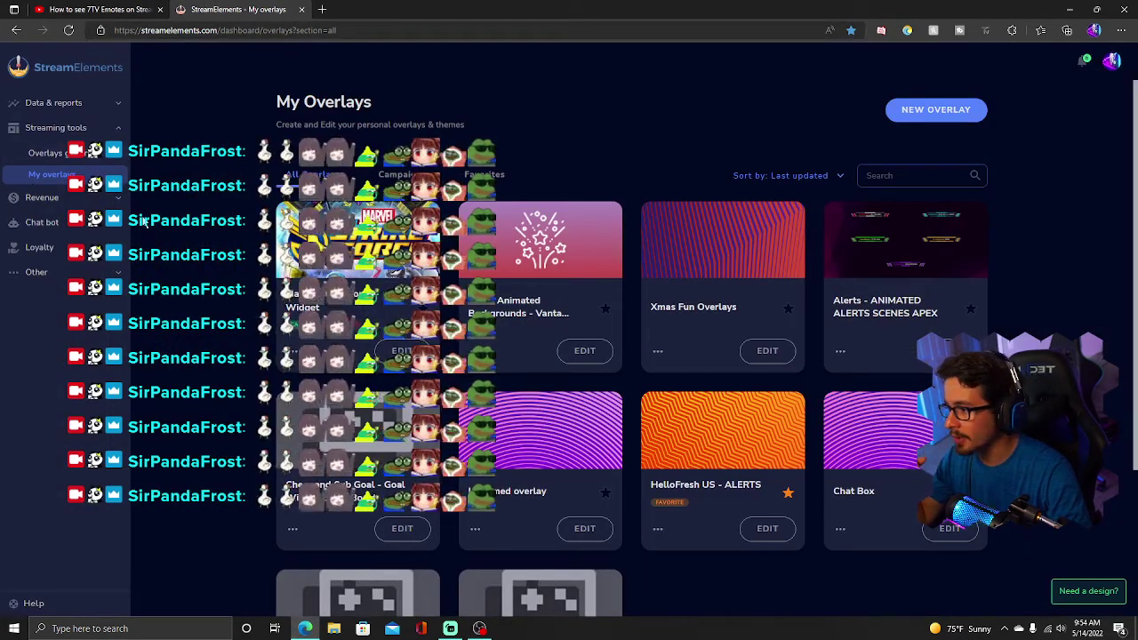
pyautogui.scroll(-1, 722, 237)
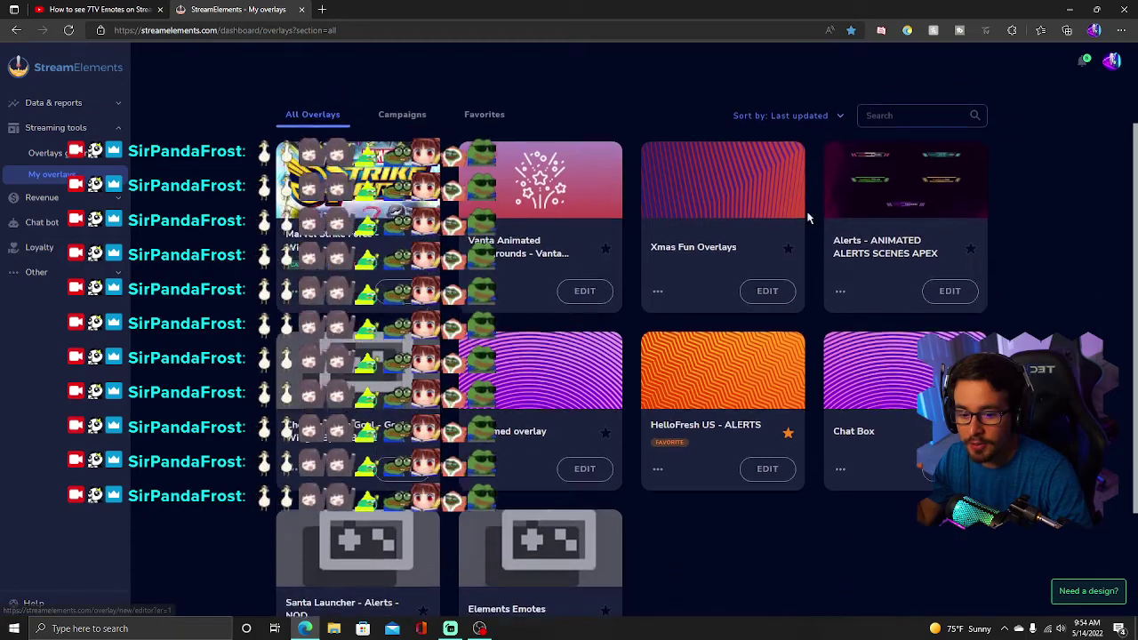
pyautogui.scroll(1, 722, 236)
pyautogui.scroll(-1, 911, 463)
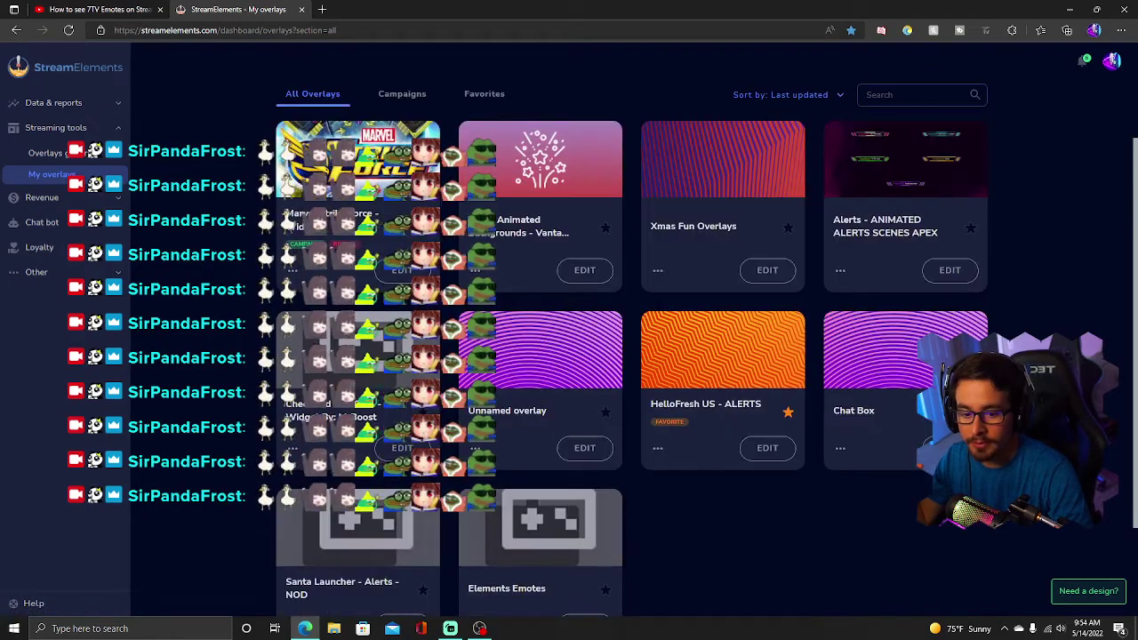
pyautogui.click(947, 445)
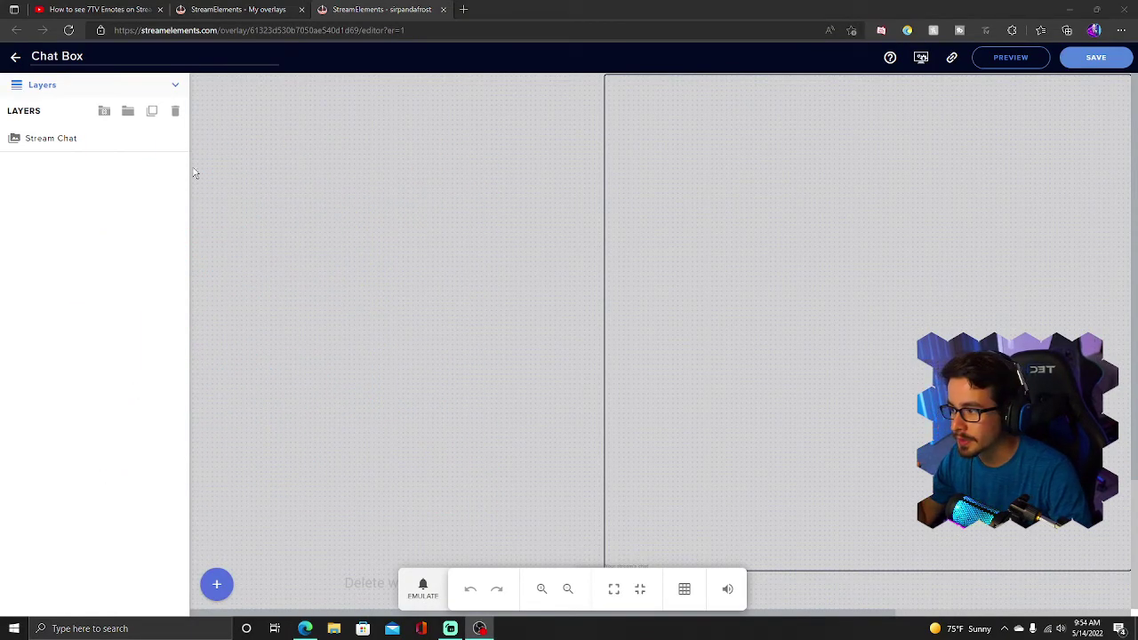
# Hide the existing Stream Chat layer and add a new "Your stream's chat" widget from Stream Tools, positioned beside the canvas's upper-left area
pyautogui.click(154, 138)
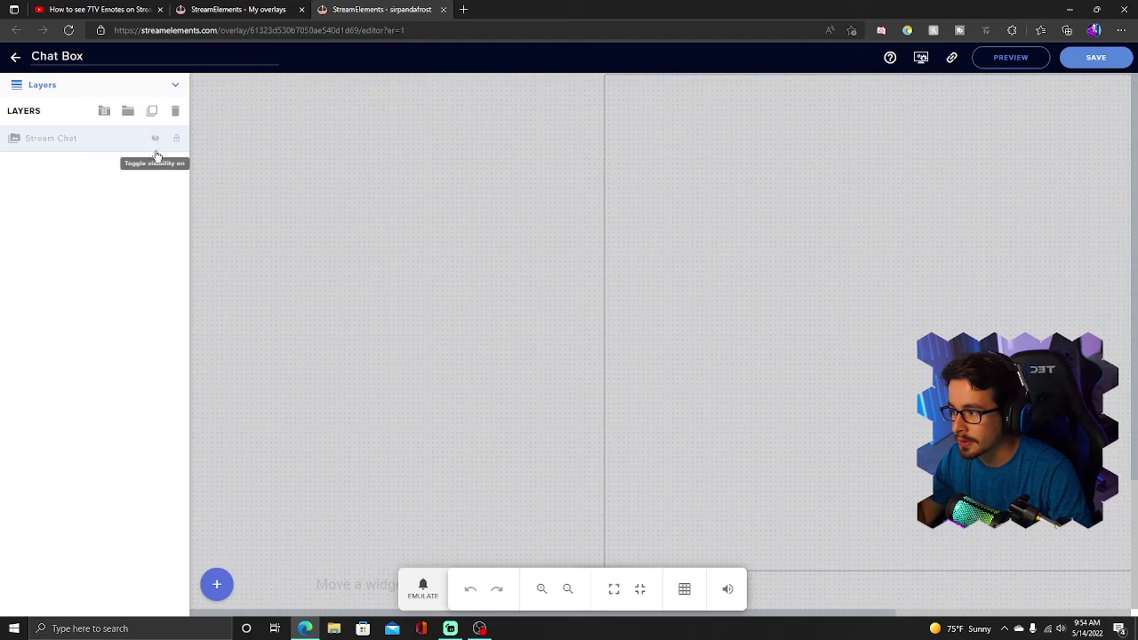
pyautogui.click(217, 584)
pyautogui.moveTo(240, 544)
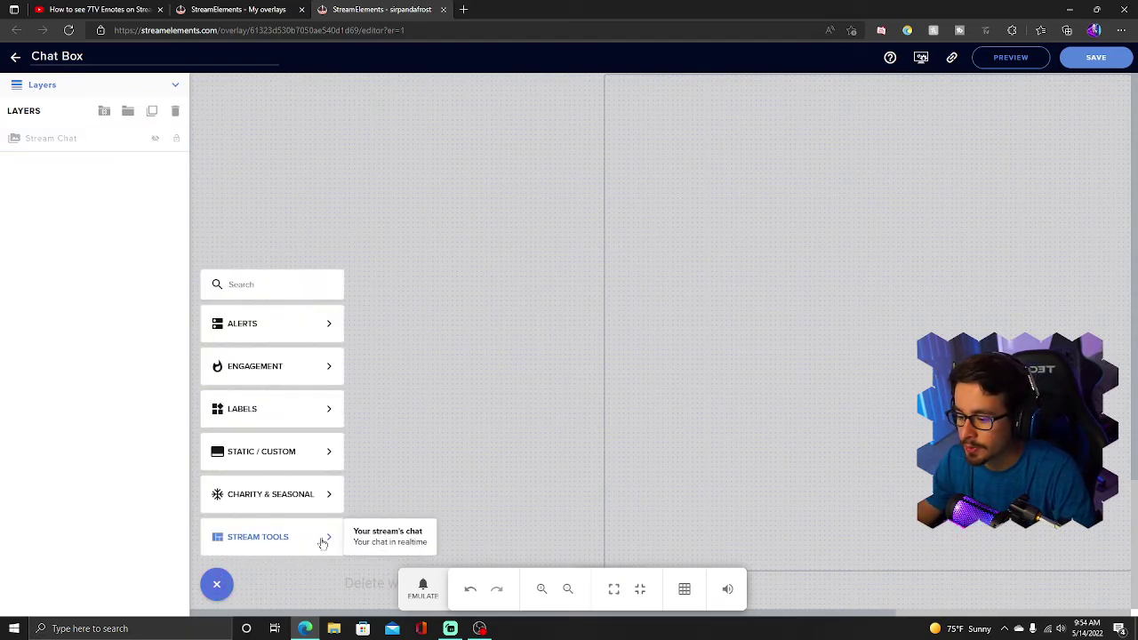
pyautogui.click(389, 534)
pyautogui.moveTo(250, 159); pyautogui.dragTo(366, 249)
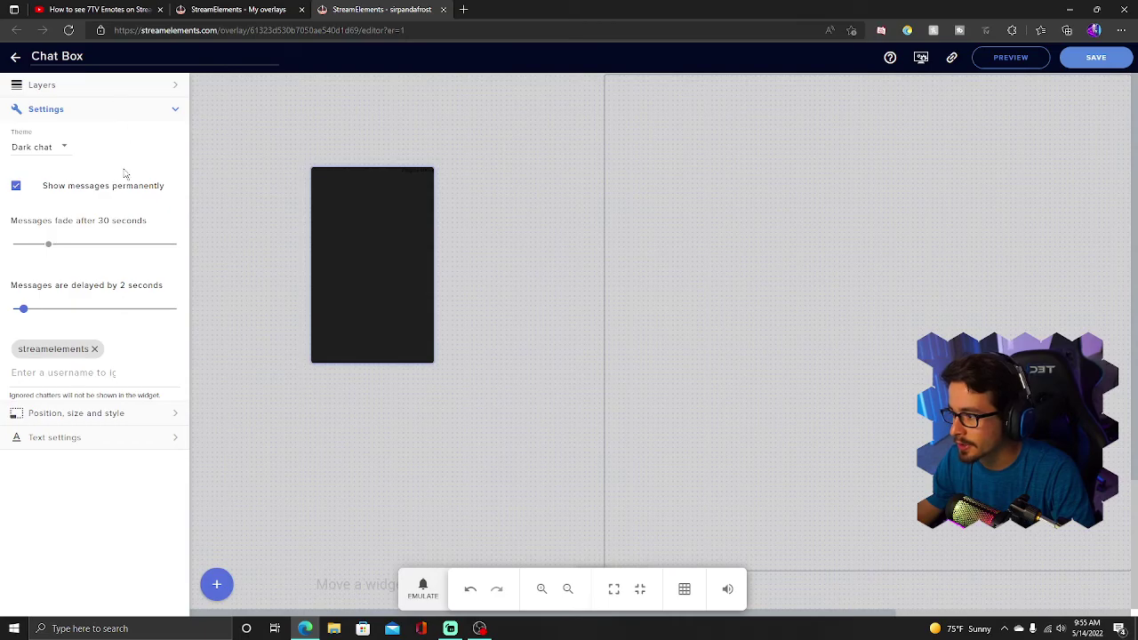
# Change the chat widget's theme to Custom and reposition the widget on the canvas
pyautogui.click(51, 151)
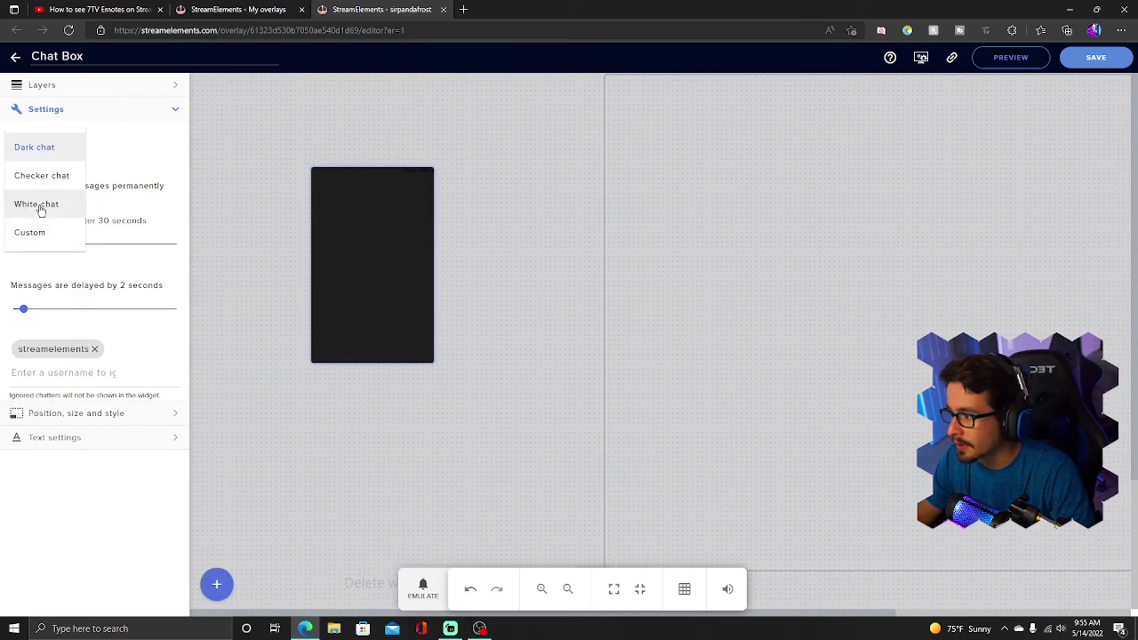
pyautogui.click(40, 234)
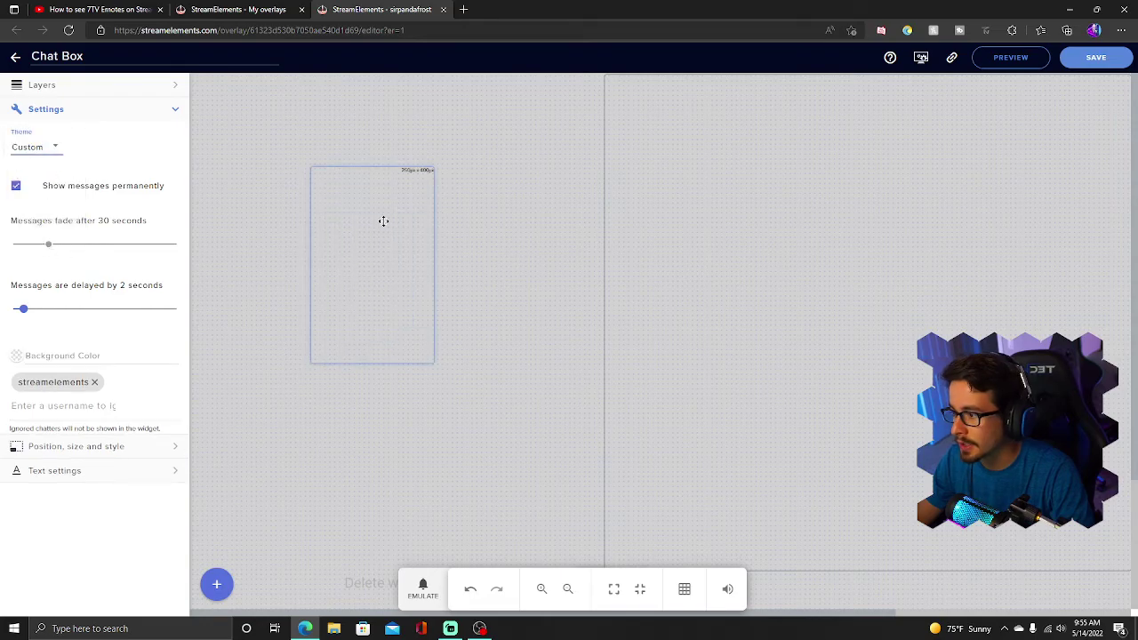
pyautogui.moveTo(359, 240); pyautogui.dragTo(321, 264)
# Save the Chat Box overlay and copy its overlay URL
pyautogui.click(1107, 60)
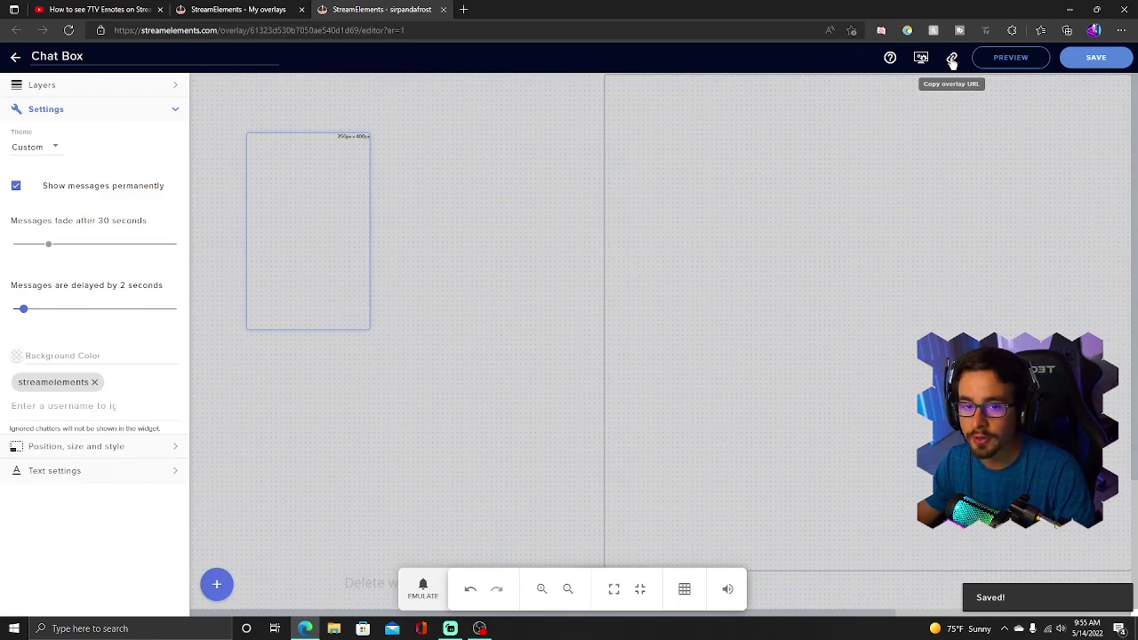
pyautogui.click(951, 59)
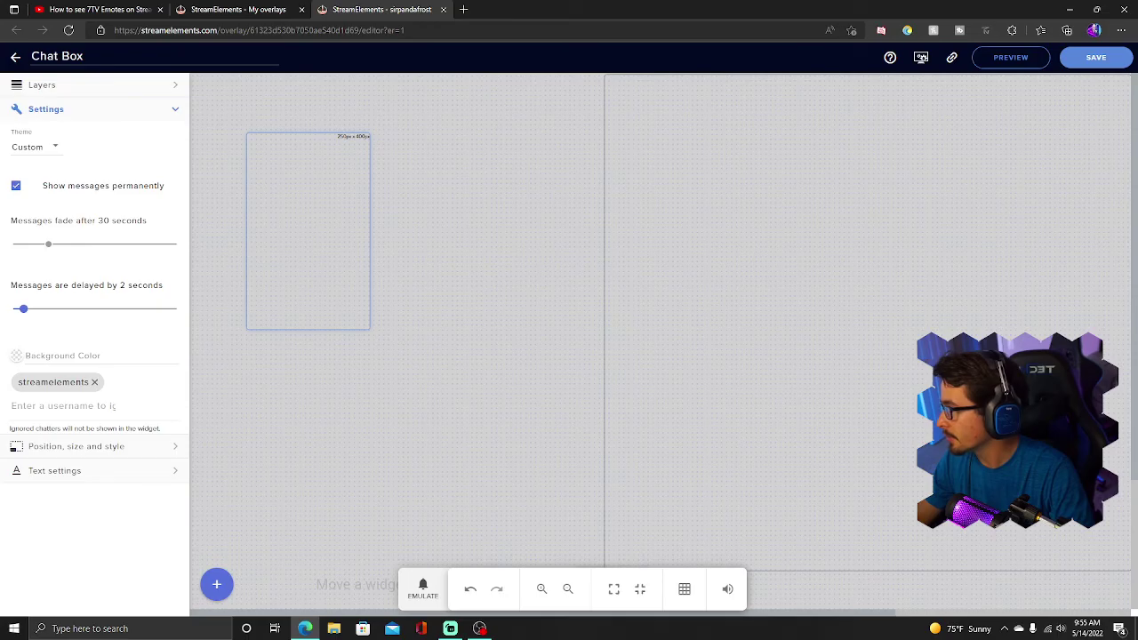
# Switch to OBS and create a new browser source named "Chatbox video"
pyautogui.moveTo(0, 140); pyautogui.dragTo(569, 2)
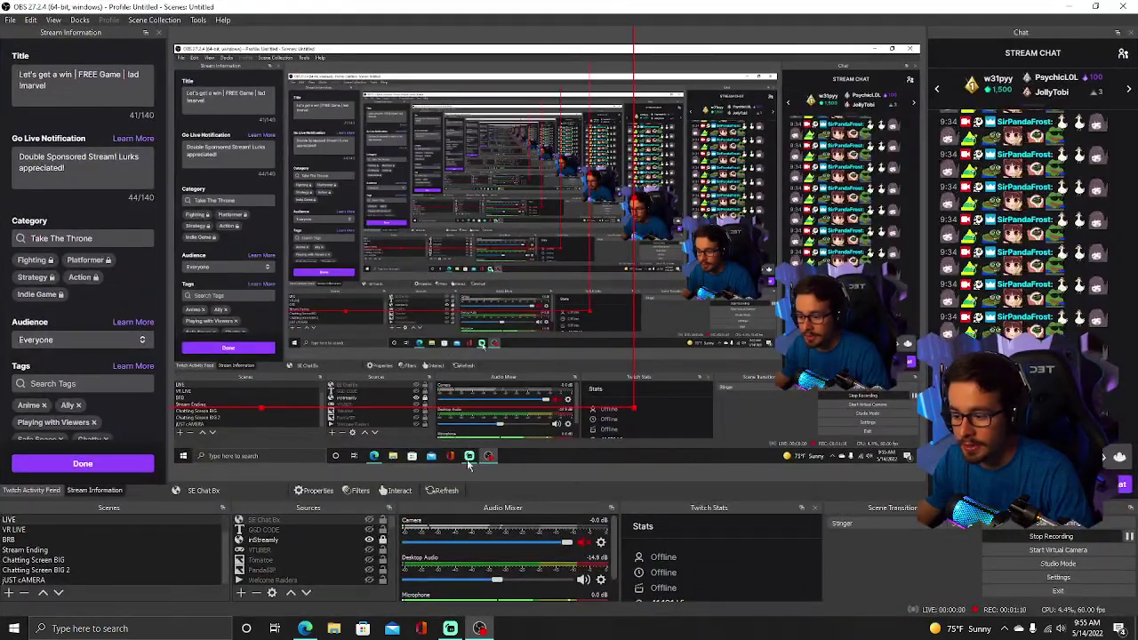
pyautogui.click(241, 593)
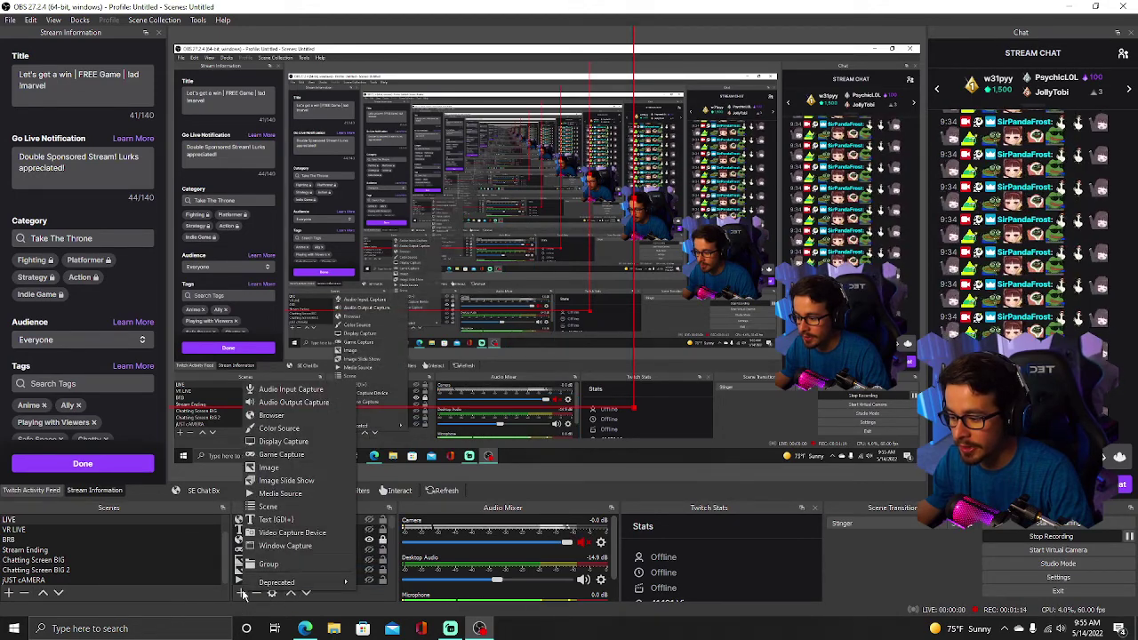
pyautogui.click(276, 428)
pyautogui.click(487, 263)
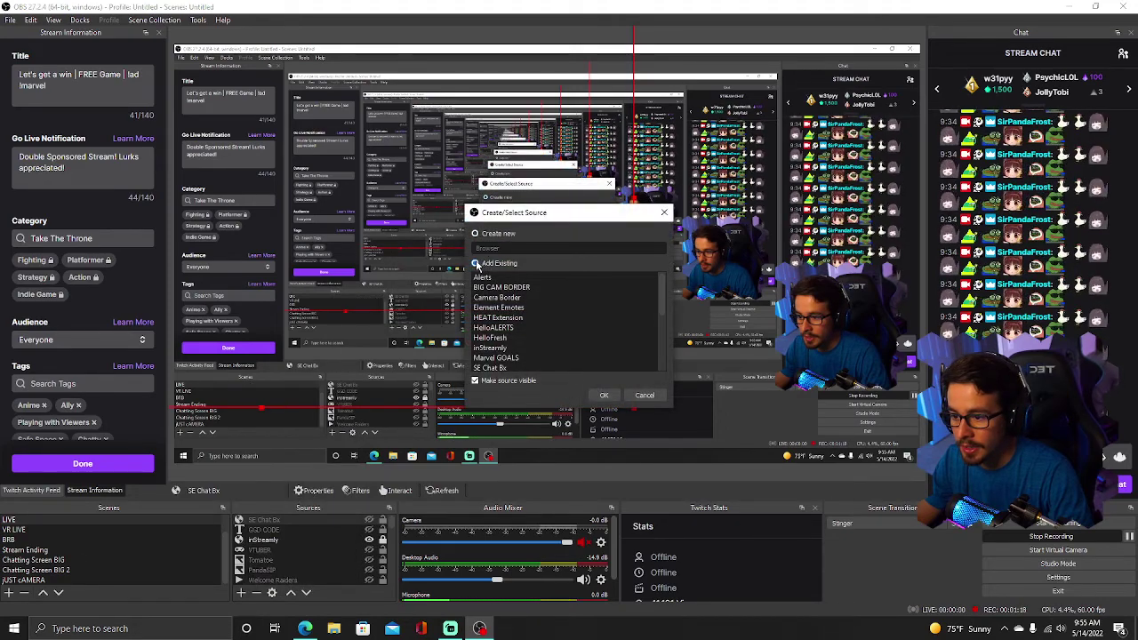
pyautogui.click(486, 235)
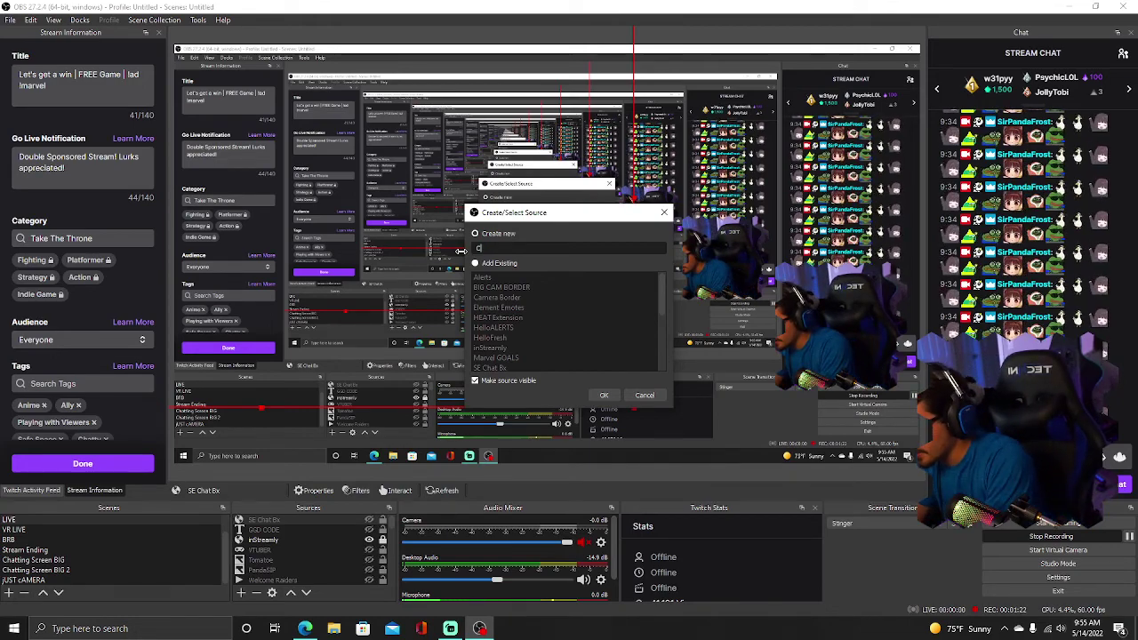
pyautogui.write('Chatbox v')
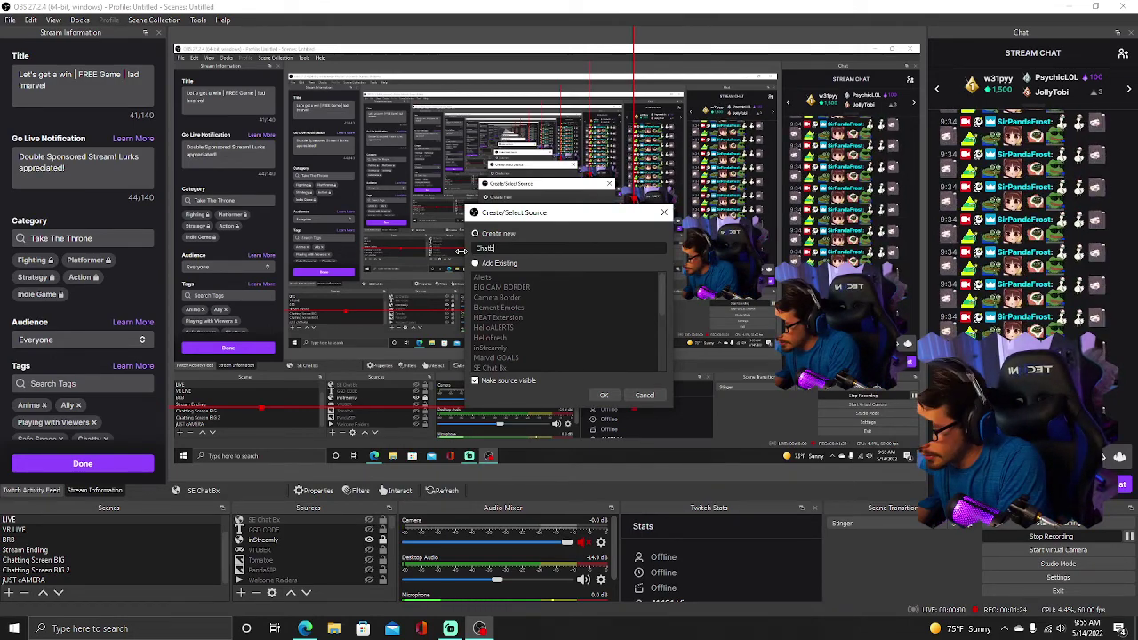
pyautogui.press('BackSpace')
pyautogui.press('BackSpace')
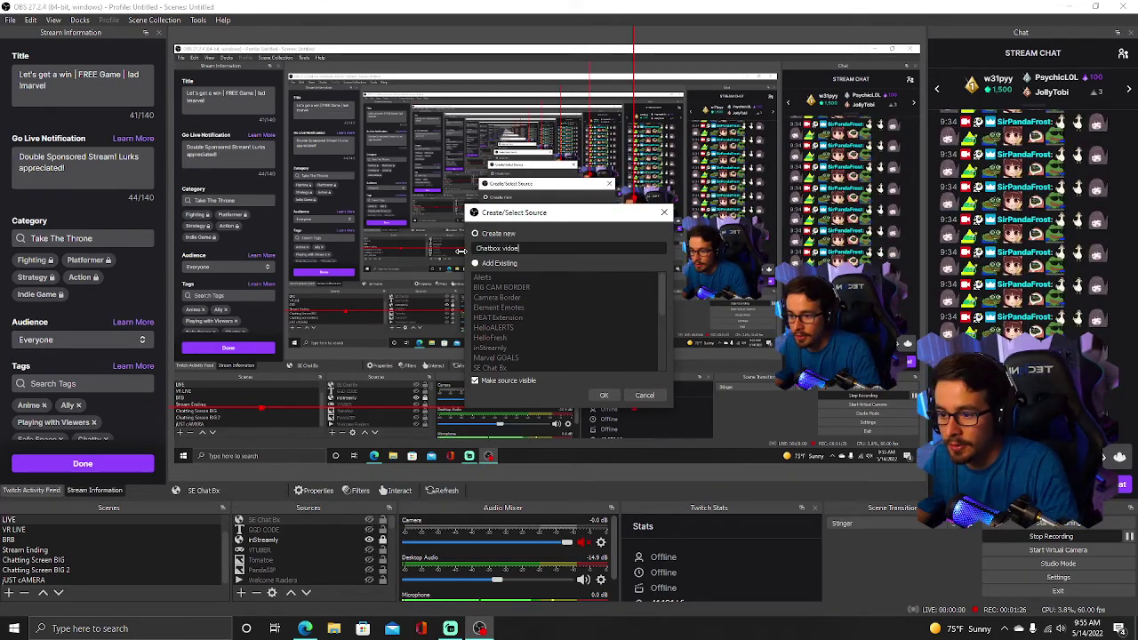
pyautogui.write('eo')
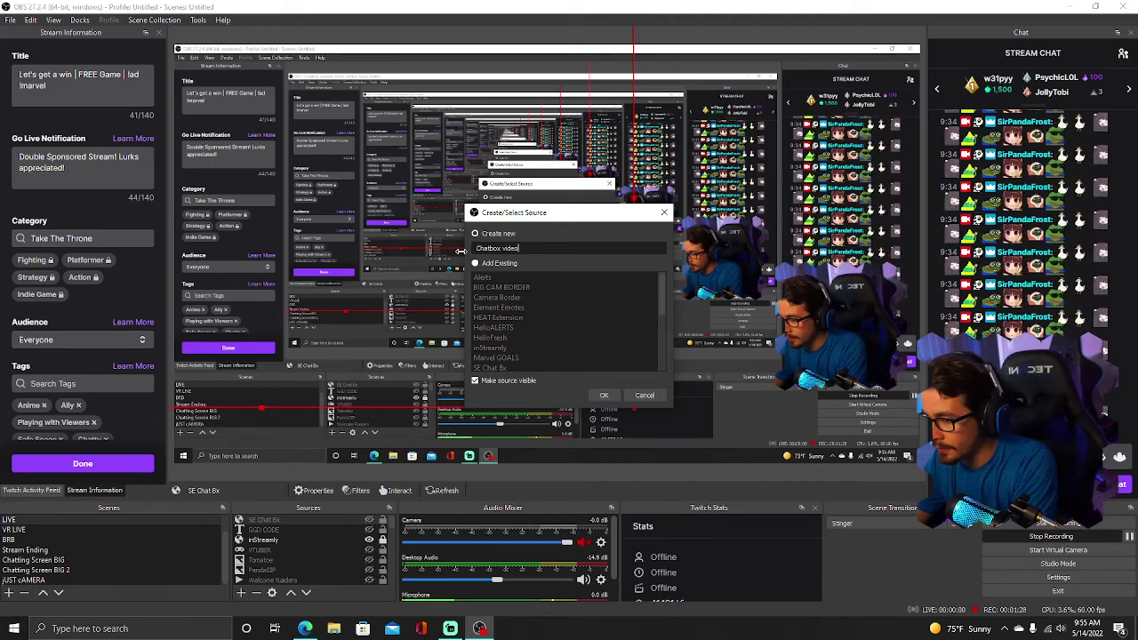
pyautogui.click(603, 394)
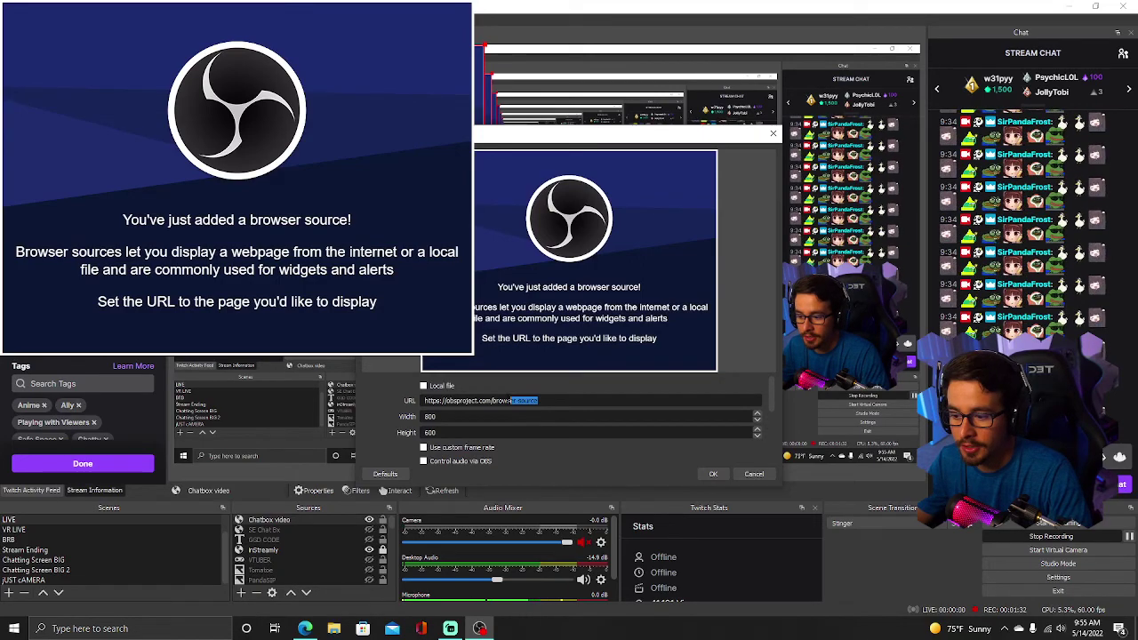
# Paste the copied overlay URL into the Chatbox video source and set its width to 1920 and height to 1080
pyautogui.moveTo(511, 401); pyautogui.dragTo(378, 402)
pyautogui.hotkey('ctrl', 'v')
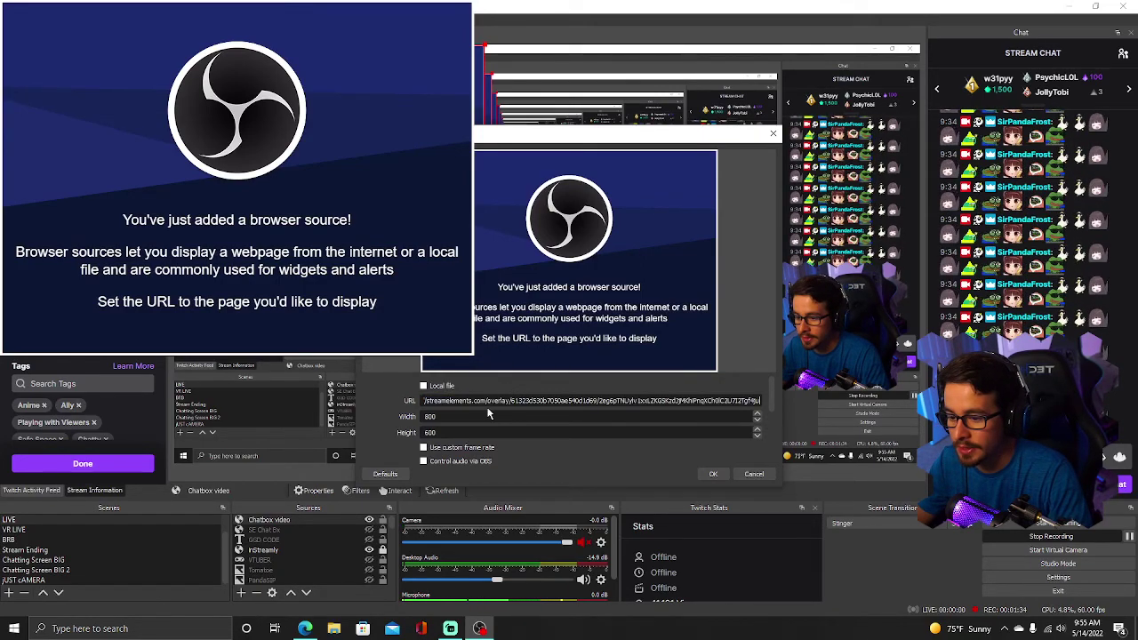
pyautogui.press('Tab')
pyautogui.write('1')
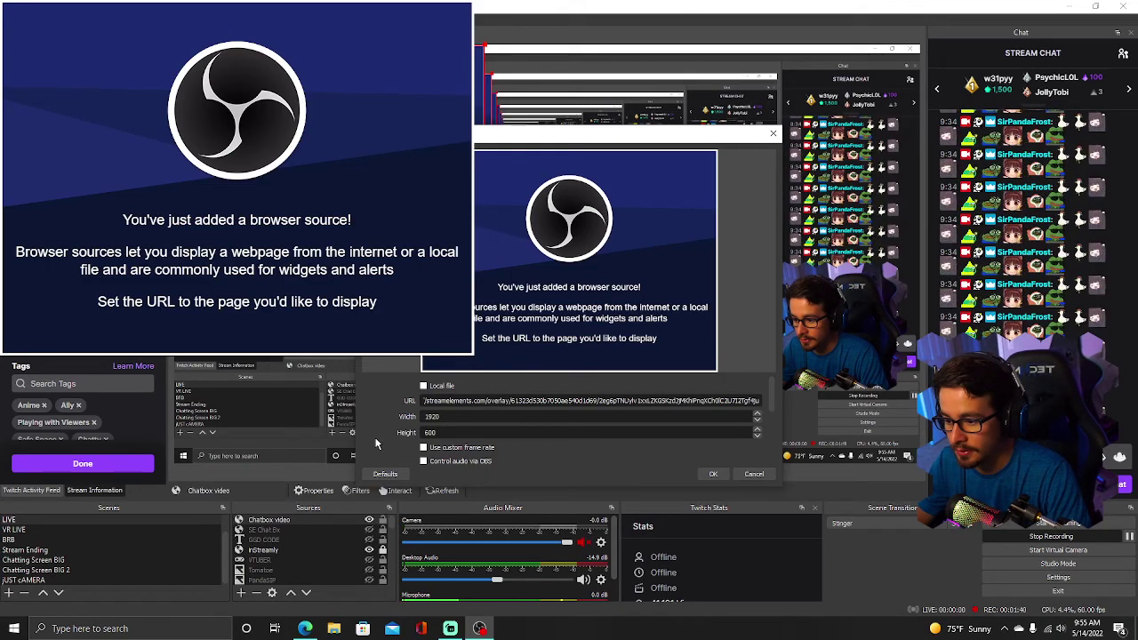
pyautogui.press('Tab')
pyautogui.write('1')
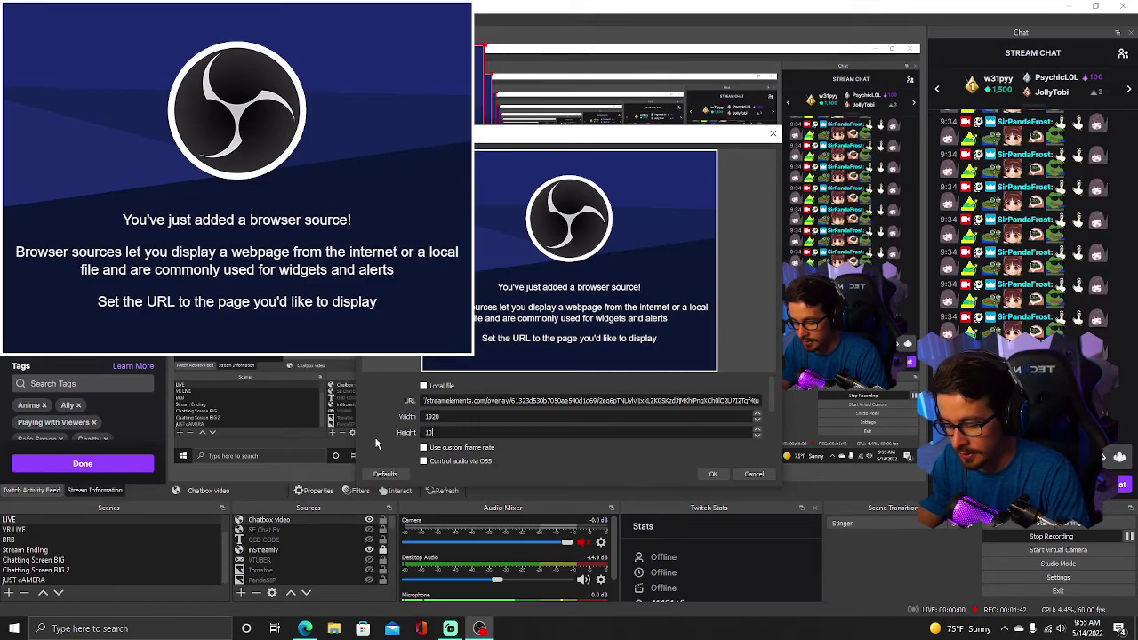
pyautogui.write('080')
pyautogui.press('Return')
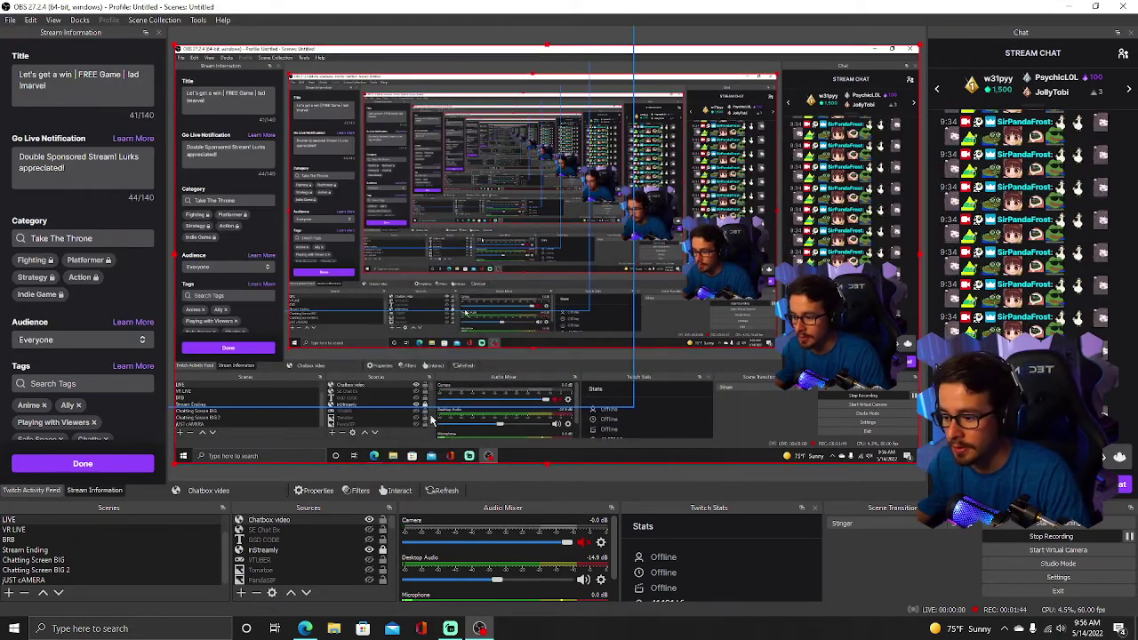
# Send a test message with emotes in the stream chat
pyautogui.click(1119, 456)
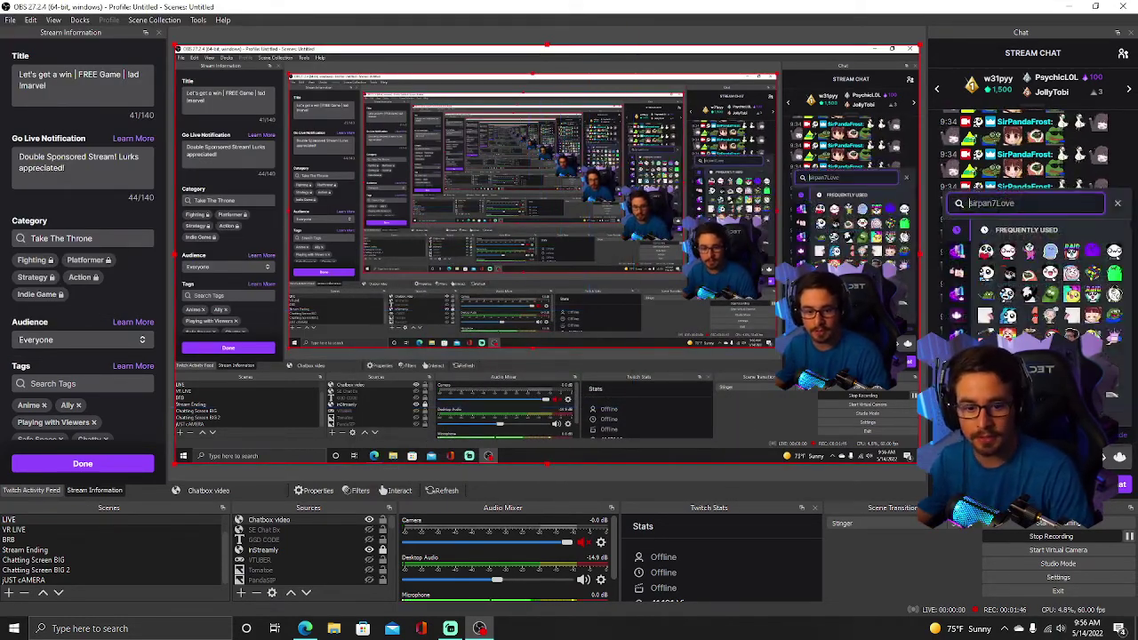
pyautogui.write('sirpan7Love')
pyautogui.press('Escape')
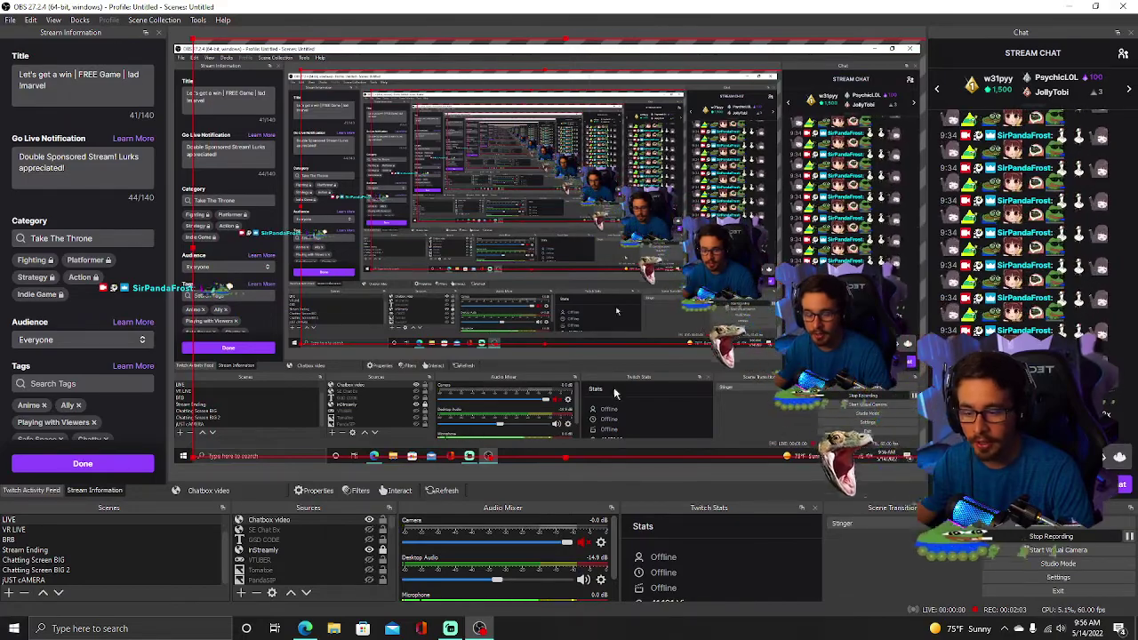
# Switch back to the overlay editor in the browser and shift the chat widget slightly sideways on the canvas
pyautogui.click(305, 629)
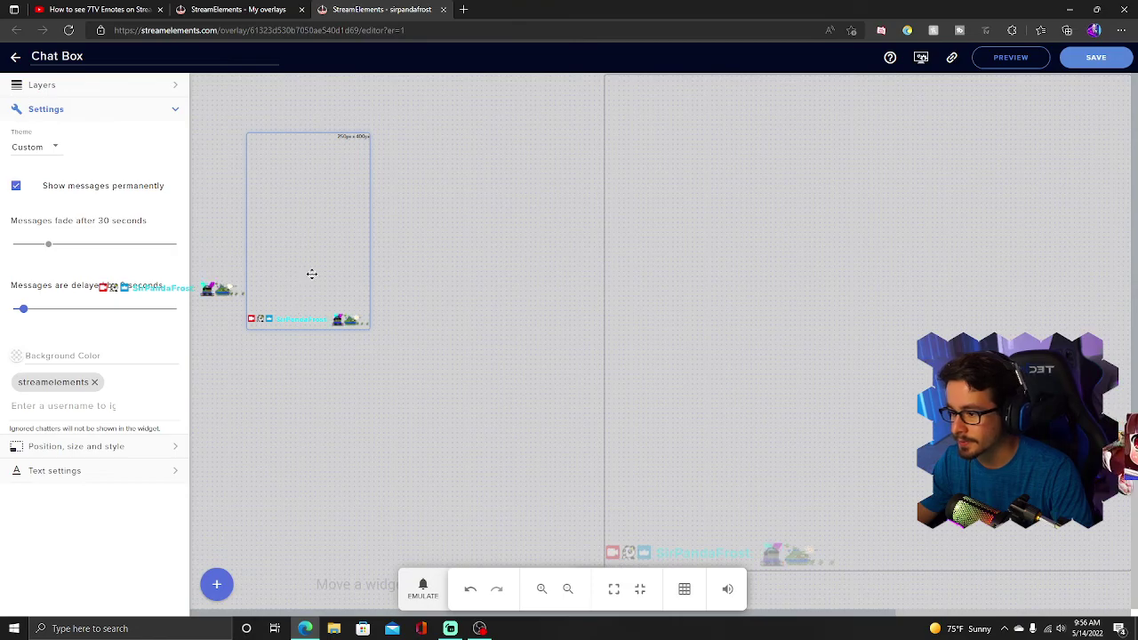
pyautogui.moveTo(280, 304); pyautogui.dragTo(294, 306)
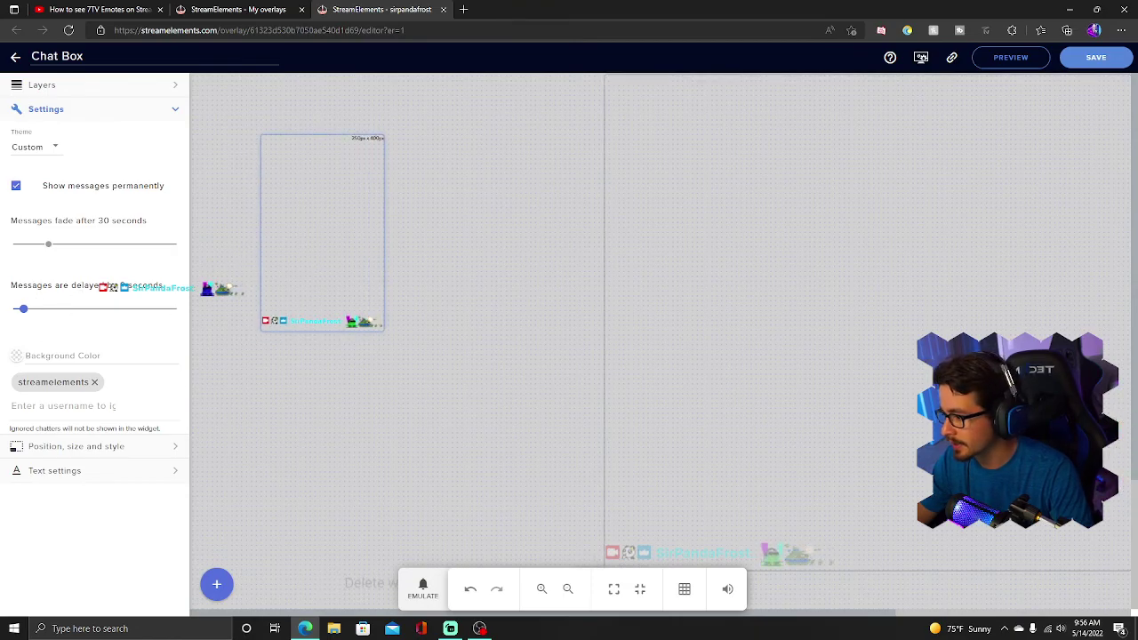
# Switch to Streamlabs Desktop and add a new browser source named "Chatbox video"
pyautogui.hotkey('alt', 'Tab')
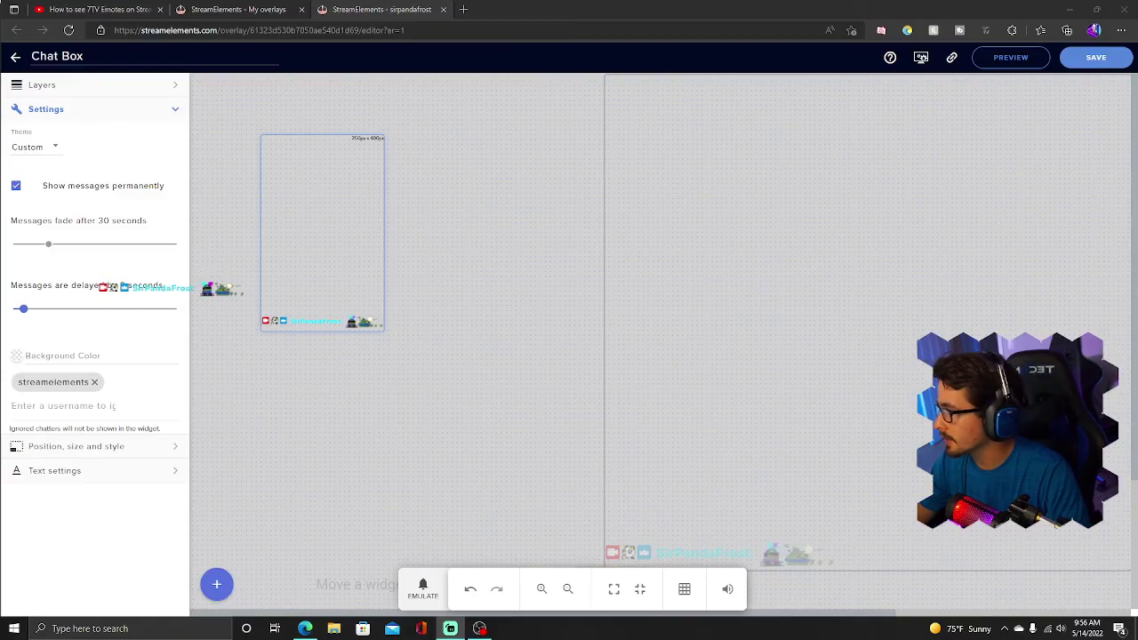
pyautogui.hotkey('alt', 'Tab')
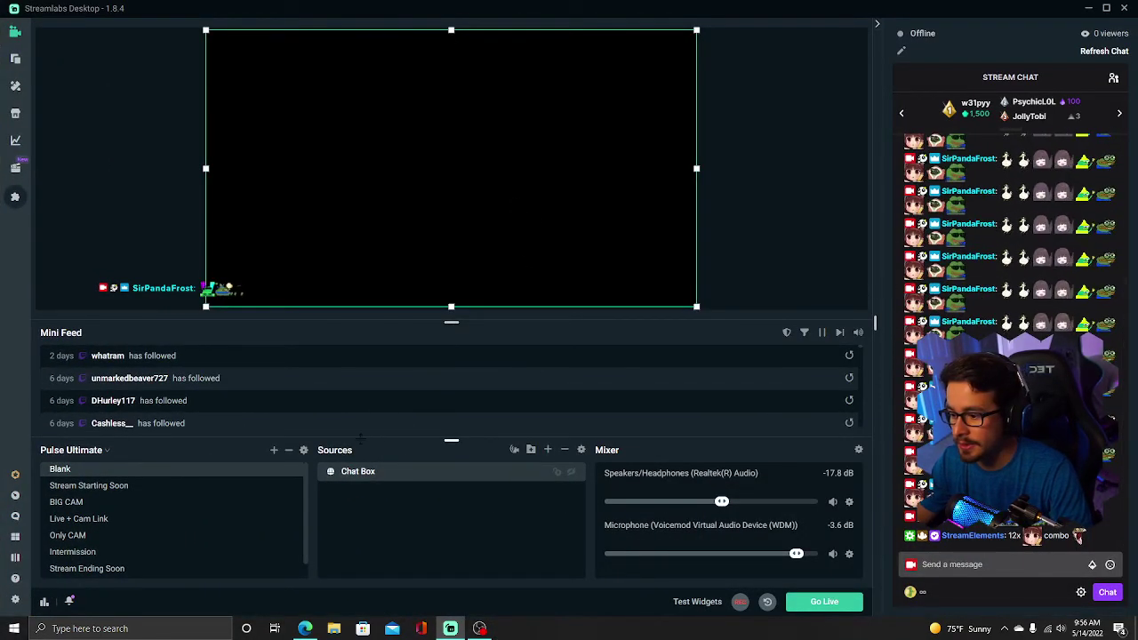
pyautogui.click(548, 450)
pyautogui.click(557, 349)
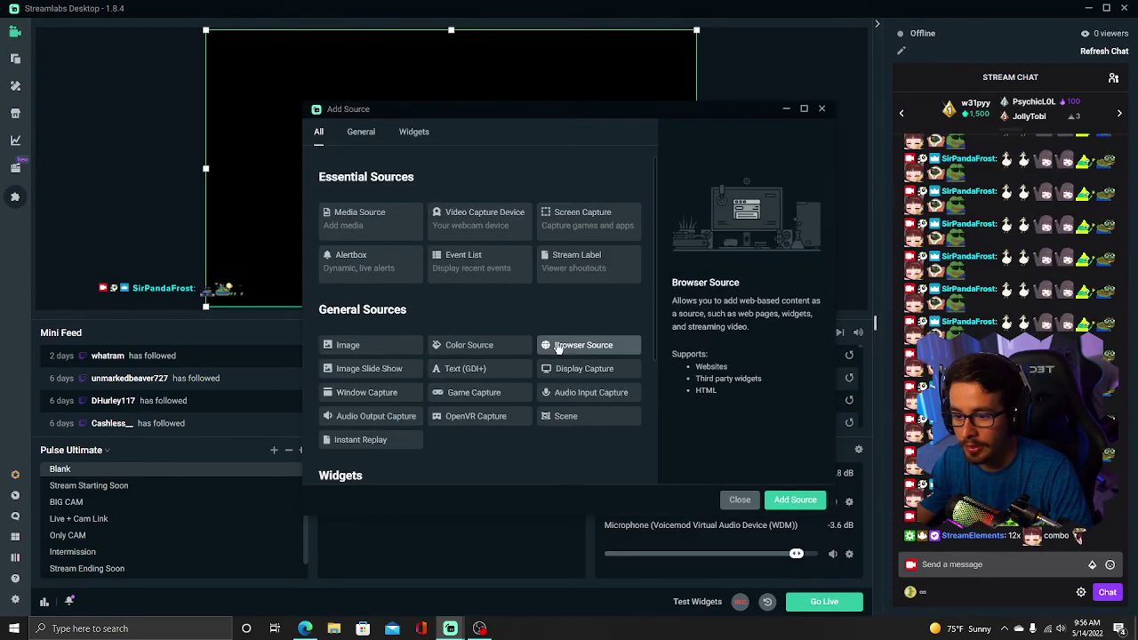
pyautogui.click(786, 499)
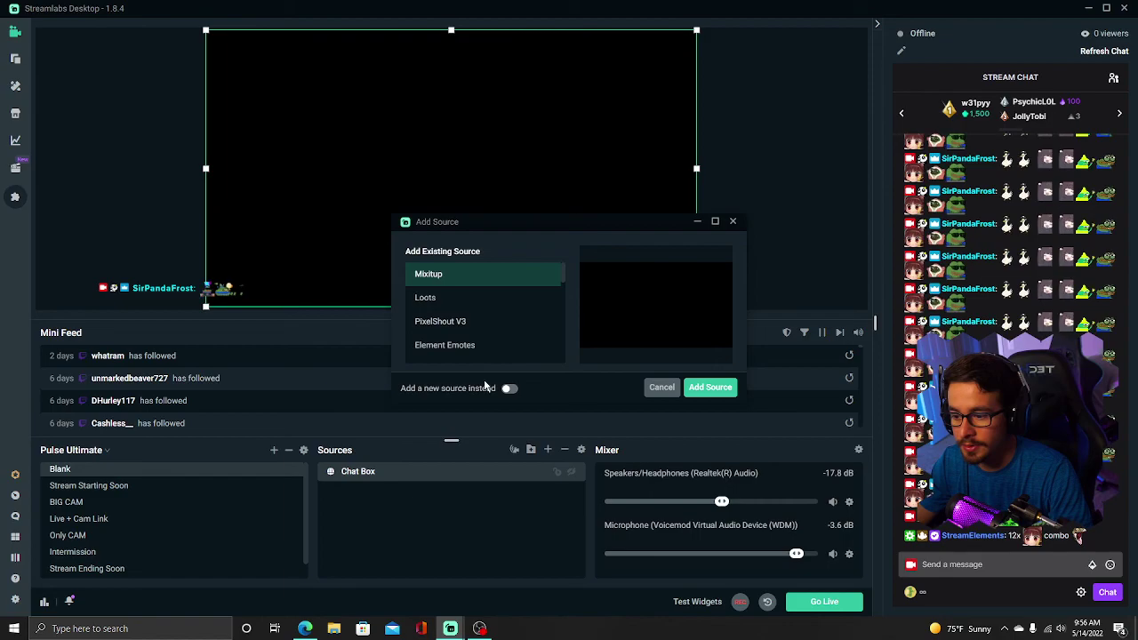
pyautogui.click(508, 390)
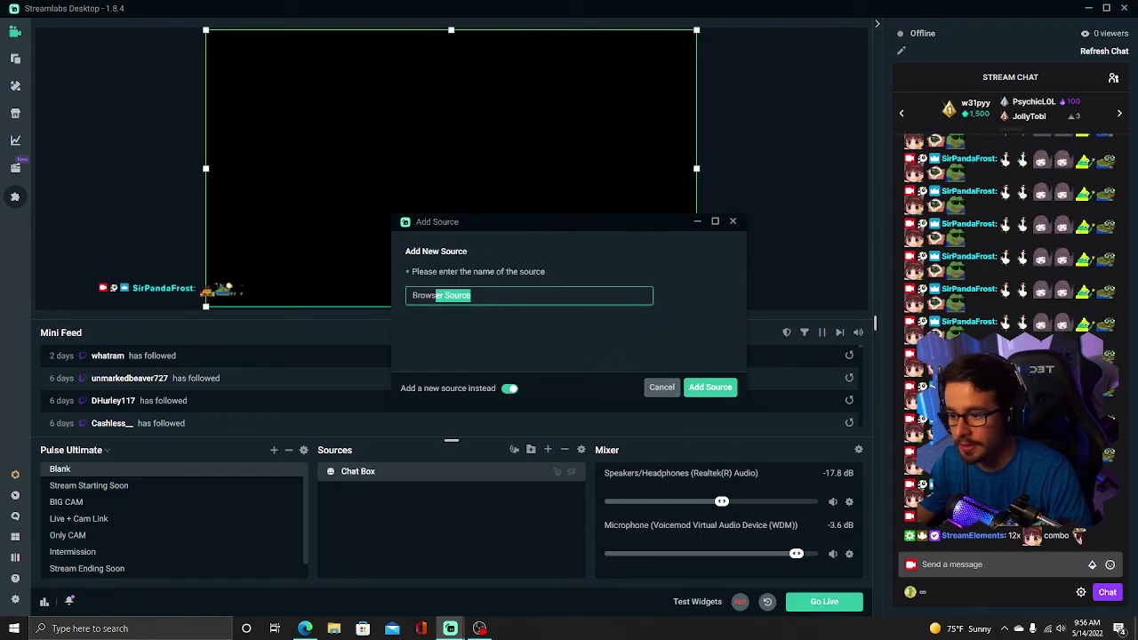
pyautogui.moveTo(435, 295); pyautogui.dragTo(381, 302)
pyautogui.write('Chatbox')
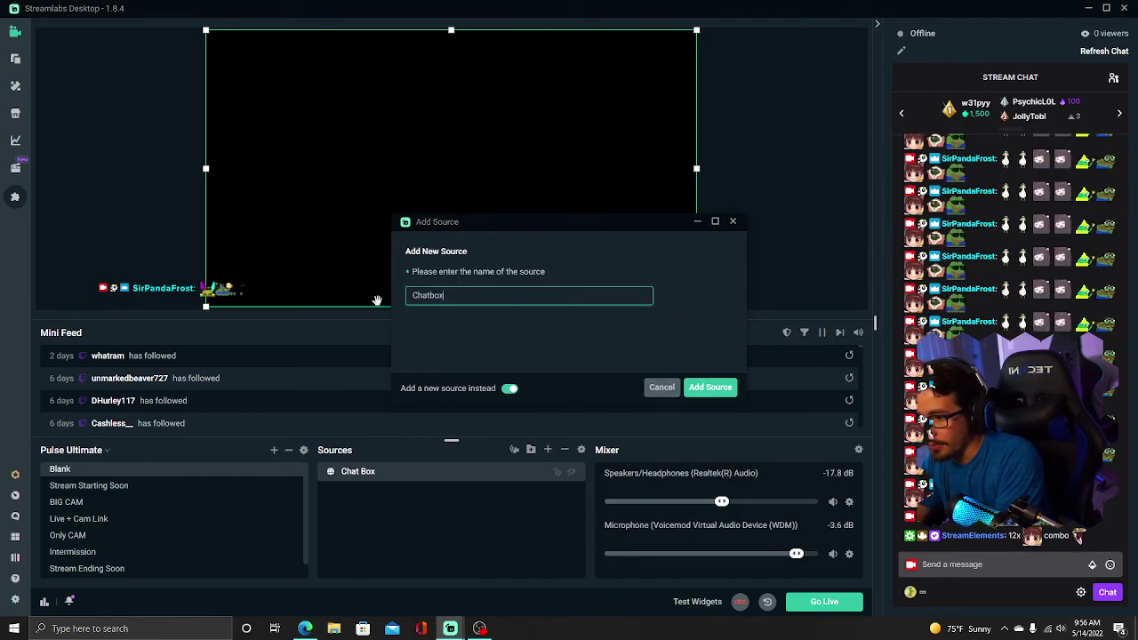
pyautogui.write(' video')
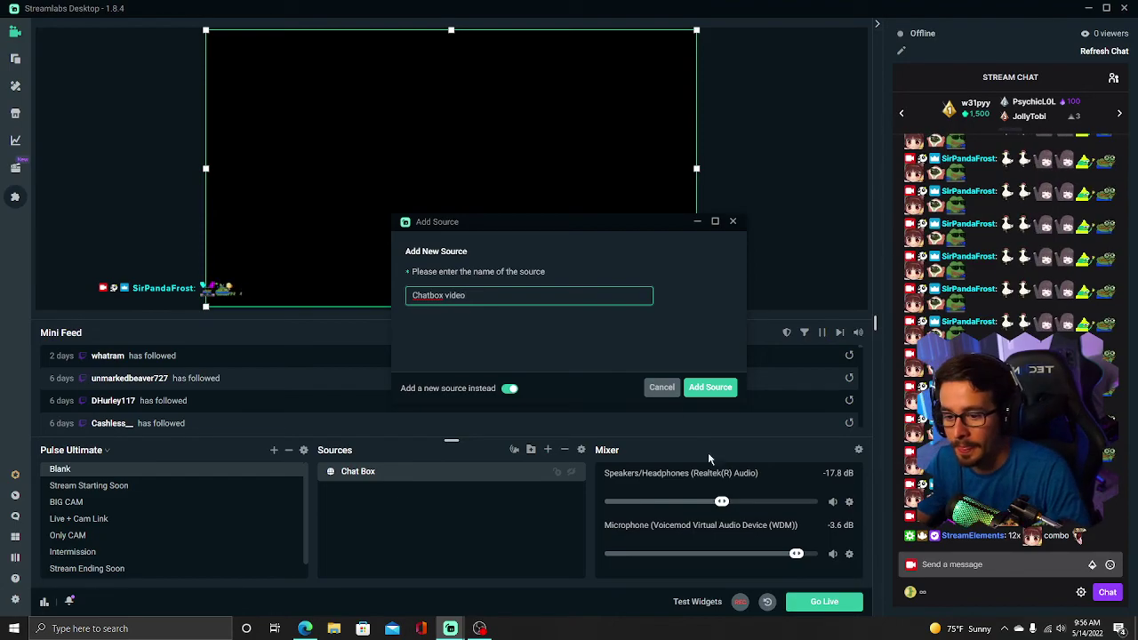
pyautogui.click(709, 387)
# Replace the Chatbox video source's URL with the copied StreamElements overlay URL and set its width to 1920 and height to 1080
pyautogui.click(578, 256)
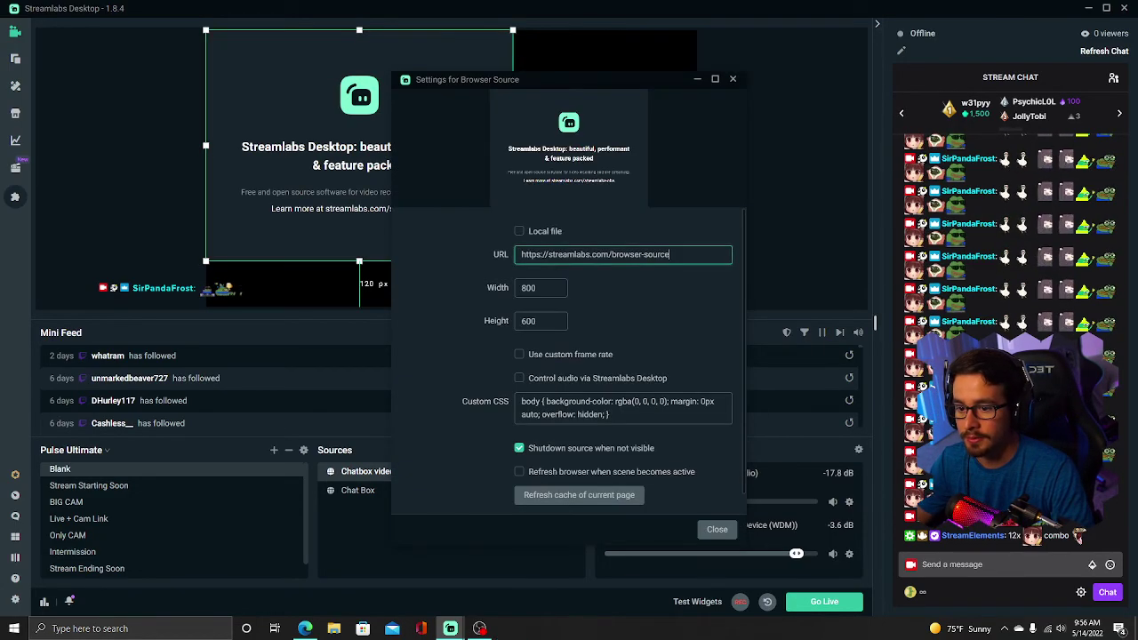
pyautogui.hotkey('ctrl', 'a')
pyautogui.hotkey('ctrl', 'v')
pyautogui.press('Tab')
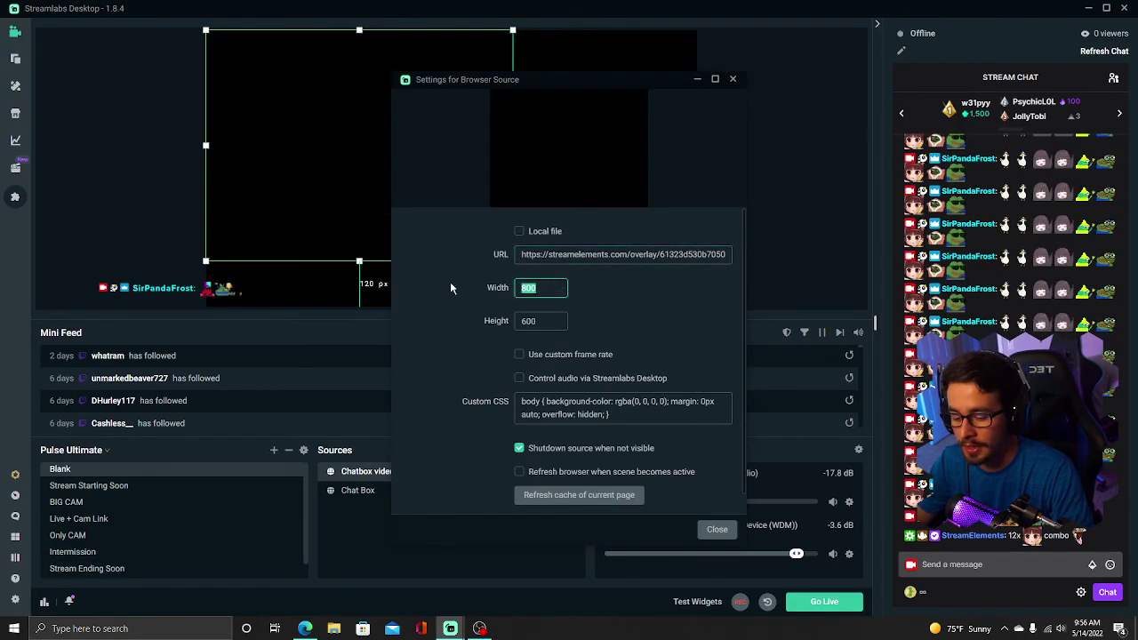
pyautogui.write('1920')
pyautogui.press('Tab')
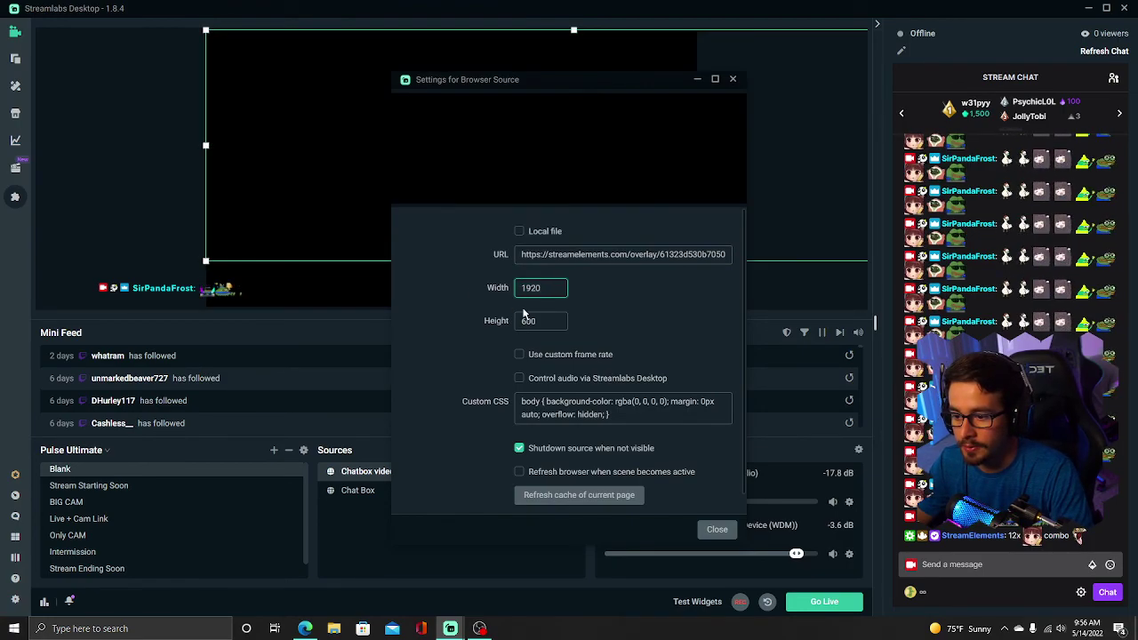
pyautogui.write('1080')
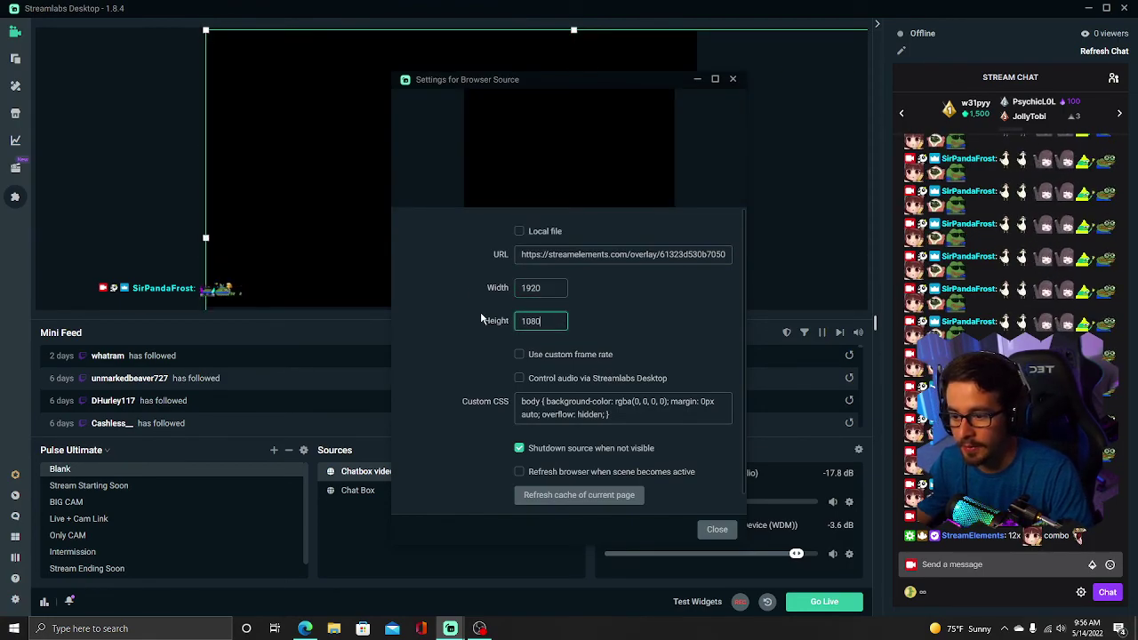
pyautogui.click(716, 530)
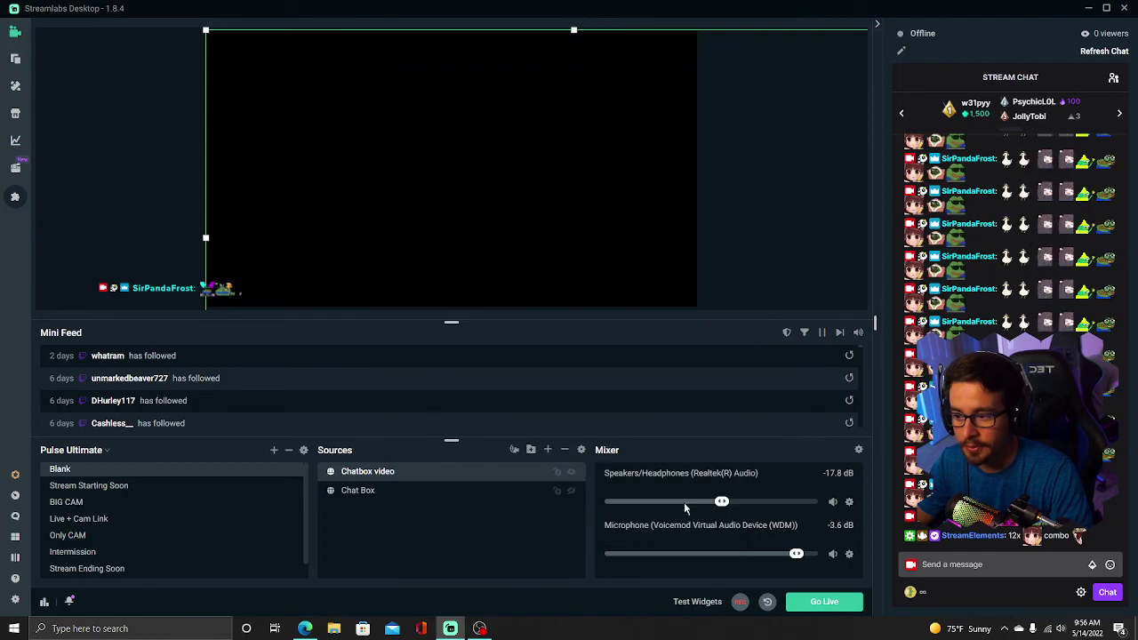
# Stretch the Chatbox video source to fill the screen
pyautogui.rightClick(391, 481)
pyautogui.moveTo(435, 302)
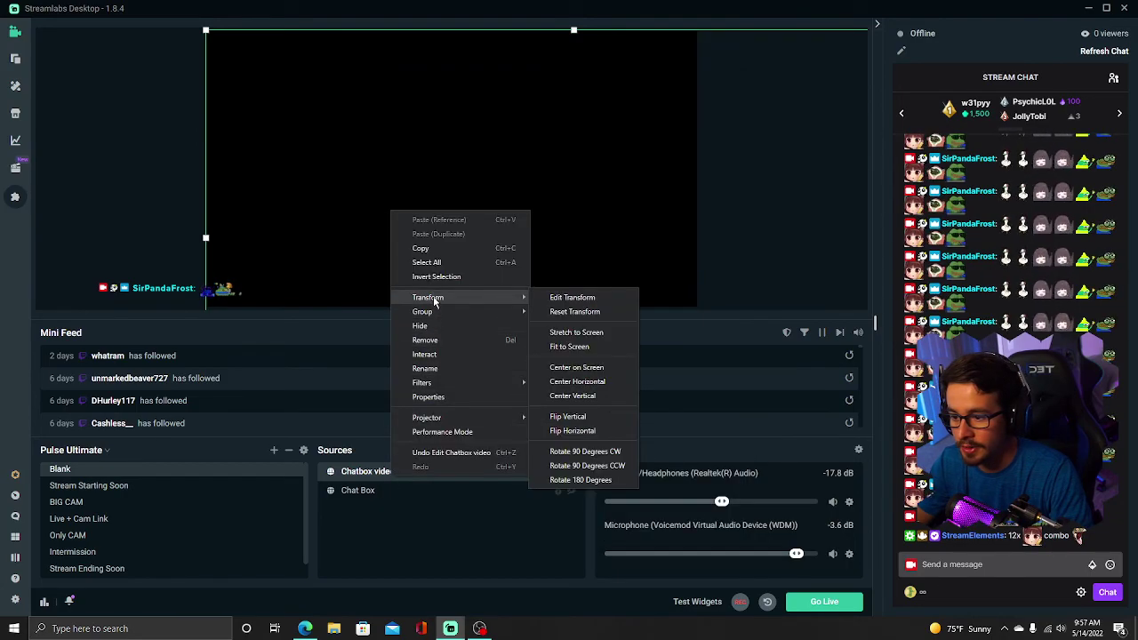
pyautogui.click(560, 332)
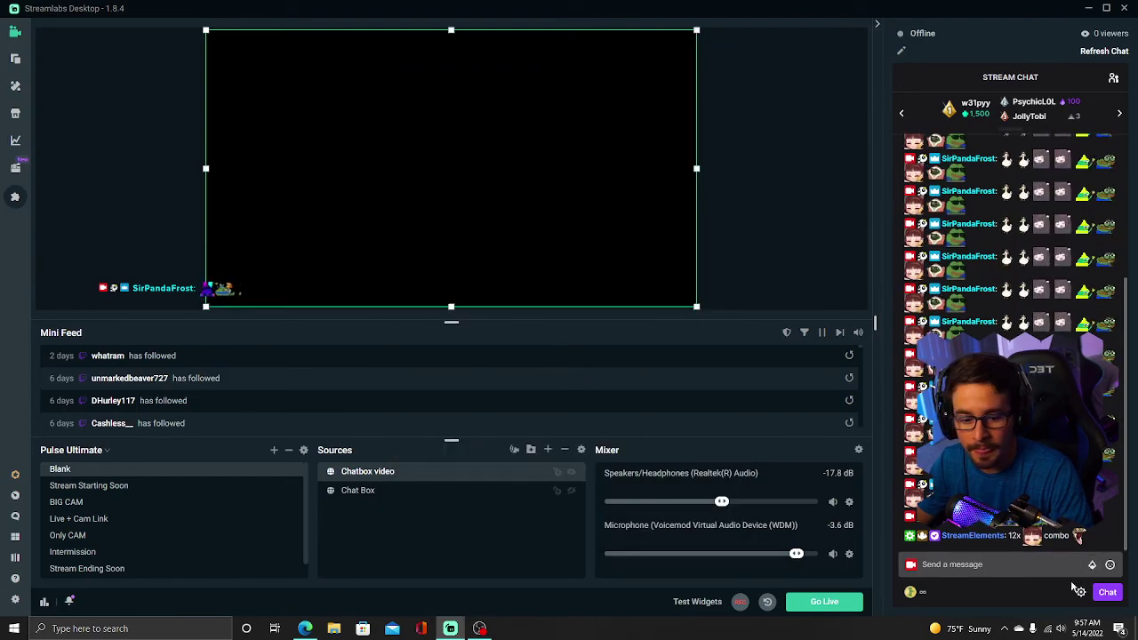
# Compose a stream chat message starting with "YAAAY PartyKirby PartyKirby", add more animated emotes to it, and send it
pyautogui.click(1108, 566)
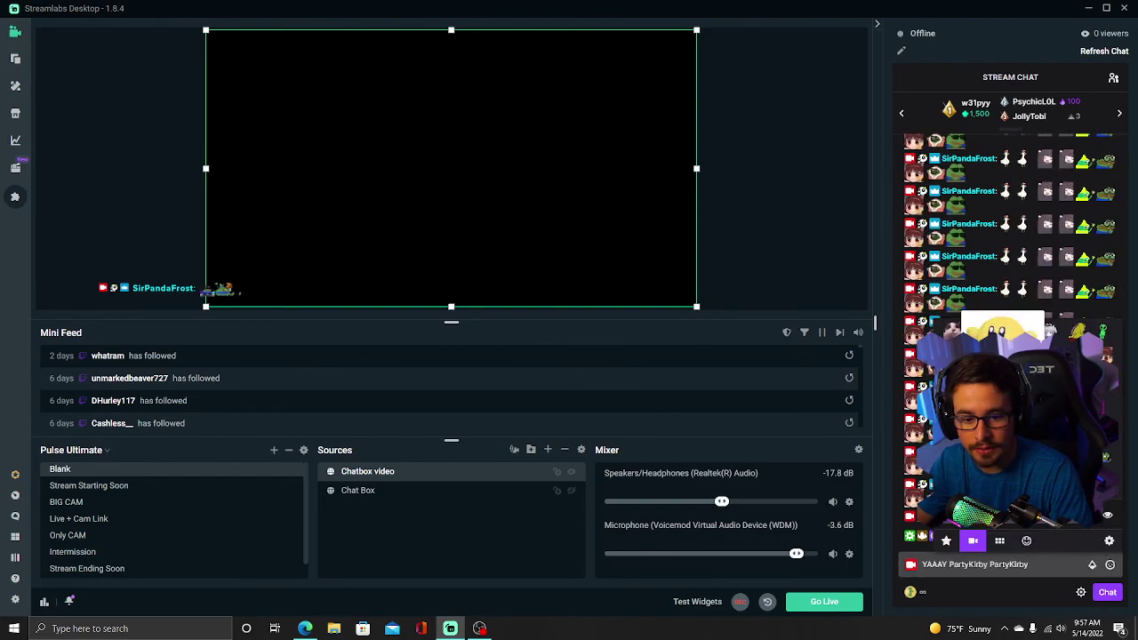
pyautogui.click(1002, 355)
pyautogui.click(1002, 355)
pyautogui.click(1019, 373)
pyautogui.click(1019, 374)
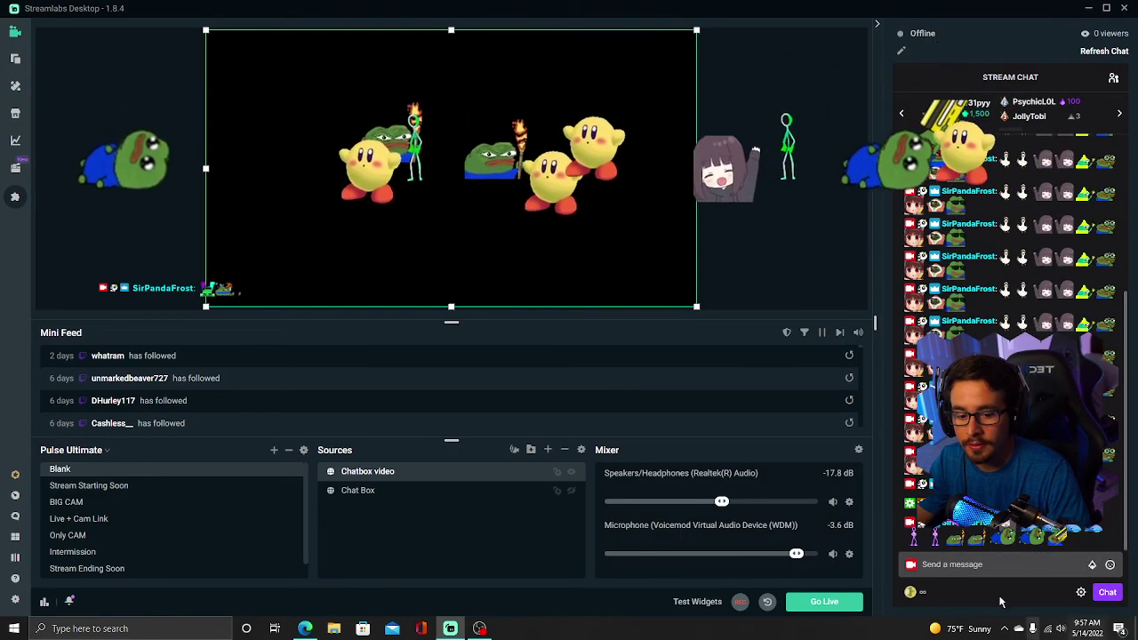
pyautogui.moveTo(325, 187)
pyautogui.mouseDown()
pyautogui.moveTo(360, 187)
pyautogui.moveTo(340, 208)
pyautogui.moveTo(318, 198)
pyautogui.mouseUp()
# Paste and send the copied emote message three times in the stream chat
pyautogui.click(996, 564)
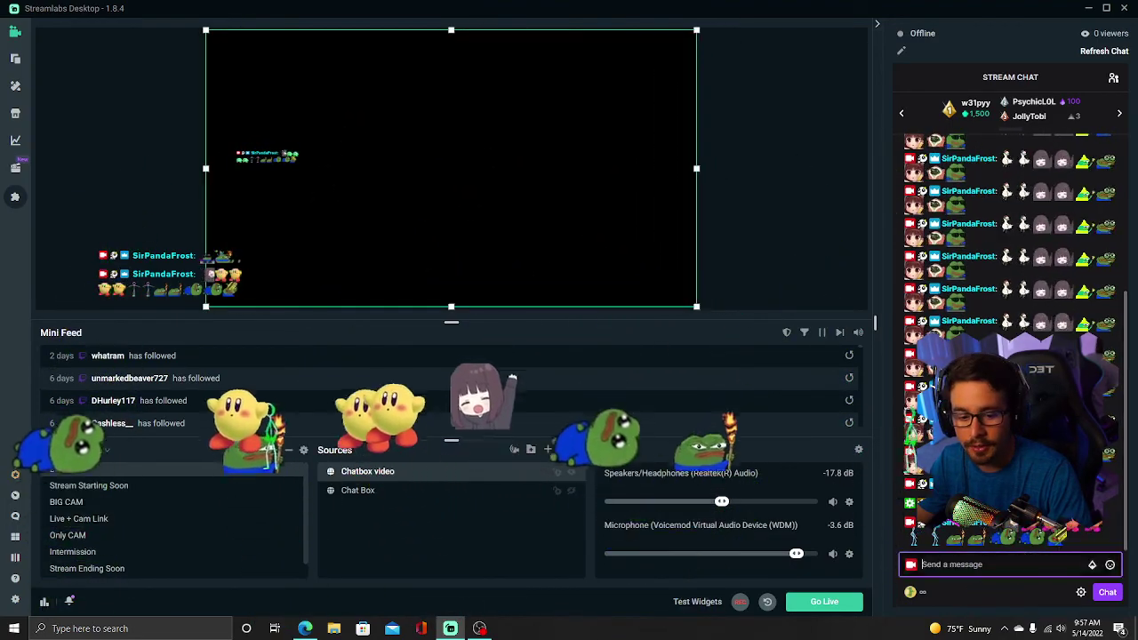
pyautogui.hotkey('ctrl', 'v')
pyautogui.press('Return')
pyautogui.hotkey('ctrl', 'v')
pyautogui.press('Return')
pyautogui.hotkey('ctrl', 'v')
pyautogui.press('Return')
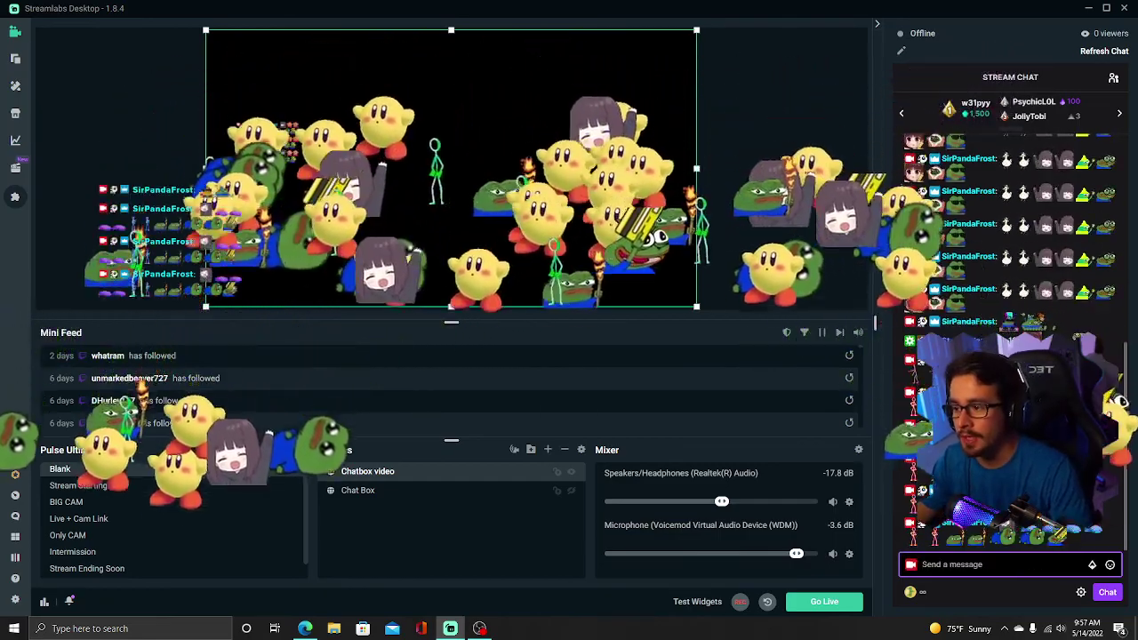
# Move the Chatbox video source down about 185 px on the canvas and return to the StreamElements overlay editor in the browser
pyautogui.moveTo(312, 145); pyautogui.dragTo(312, 214)
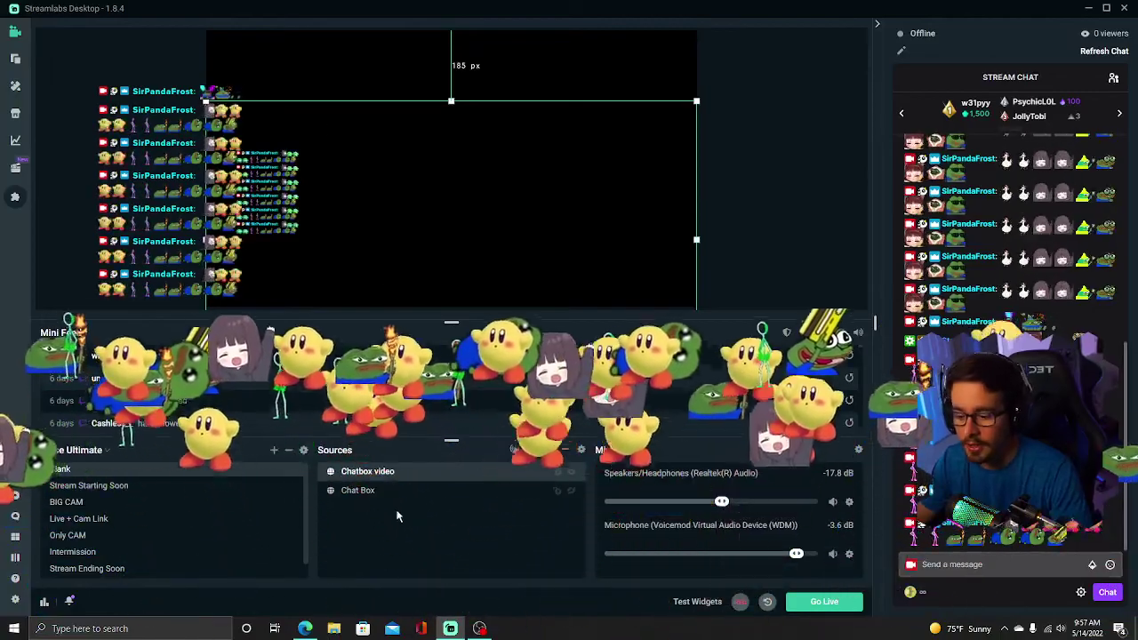
pyautogui.hotkey('alt', 'Tab')
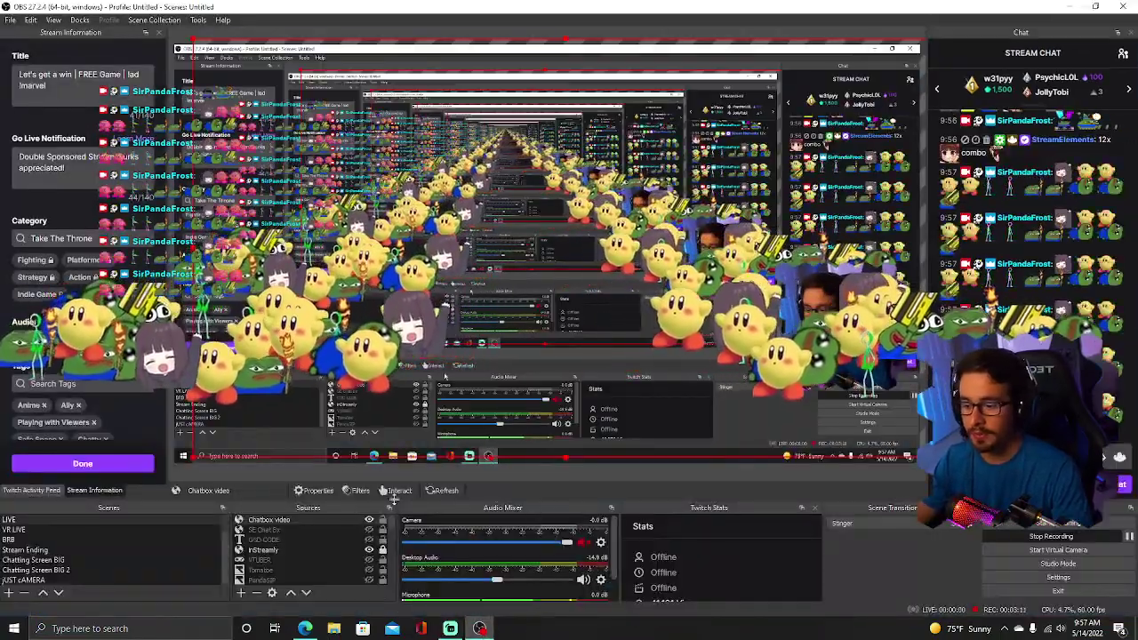
pyautogui.hotkey('alt', 'Tab')
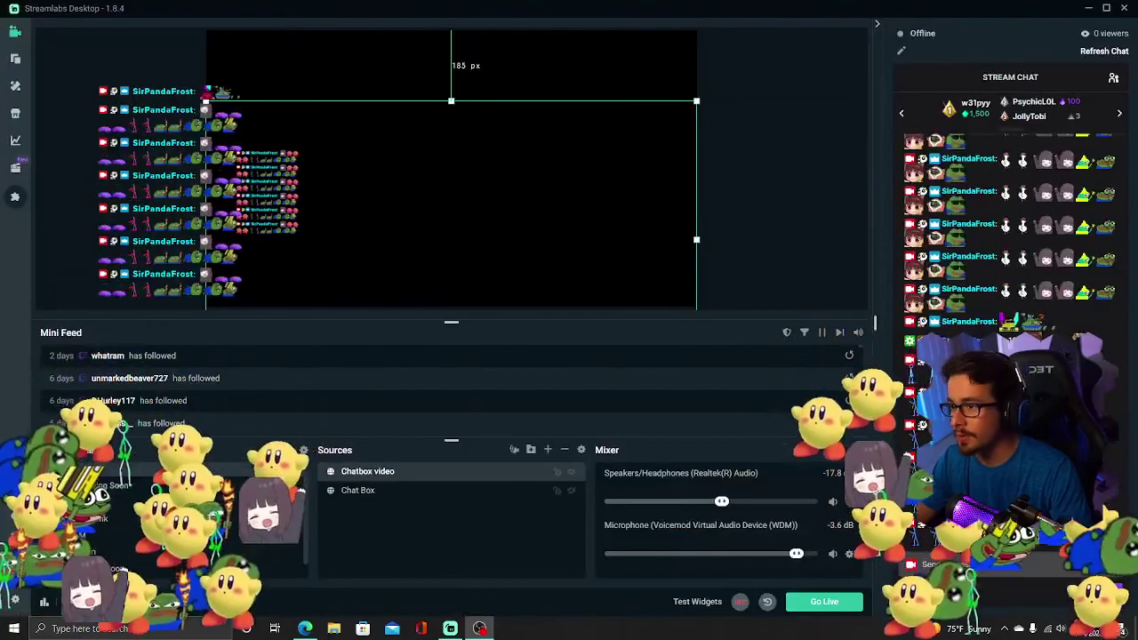
pyautogui.click(1086, 9)
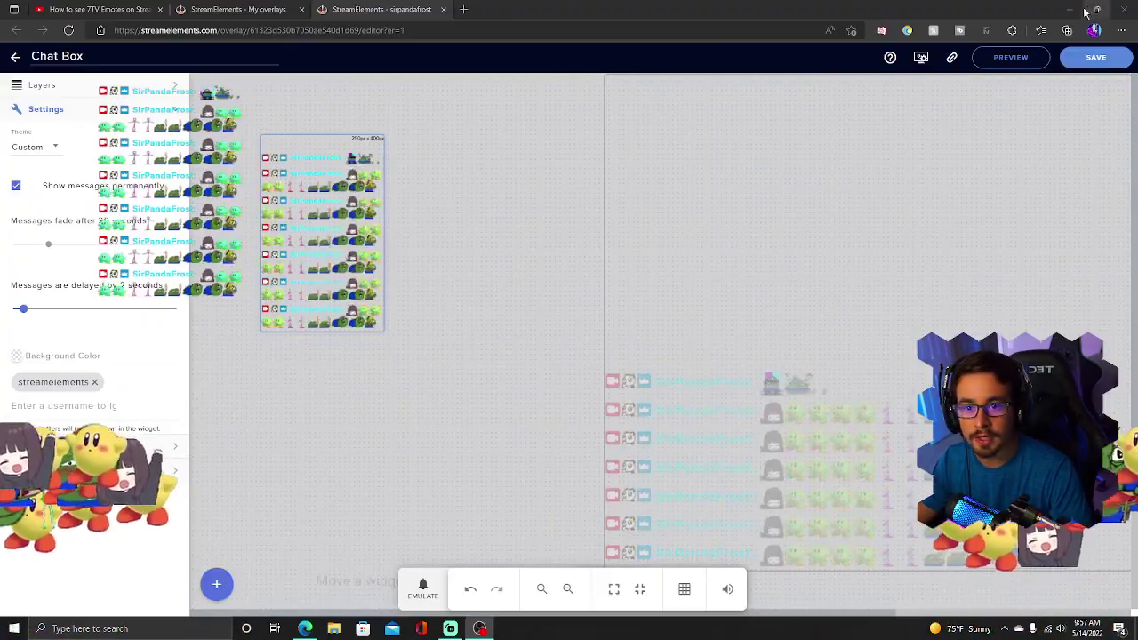